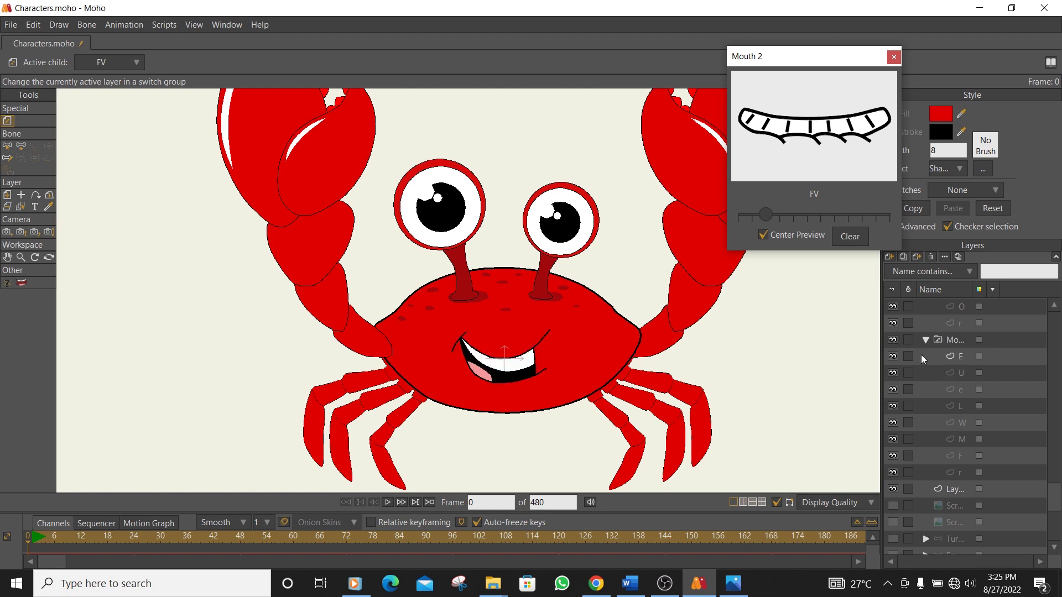
Examine the mouth shapes in the Mouth 1 group one after another, from E and U through to r.
click(938, 356)
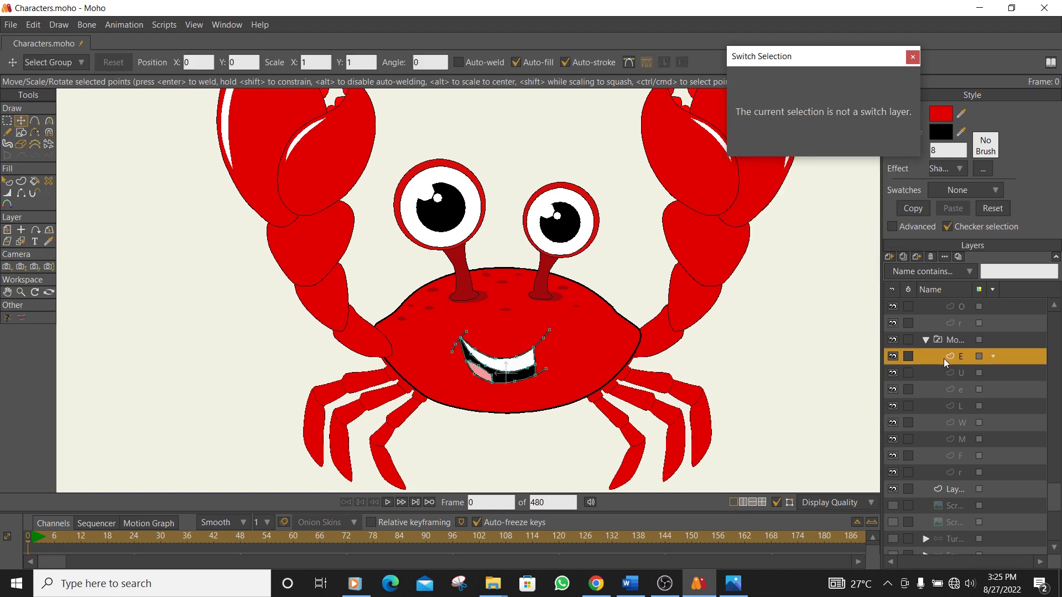
click(944, 374)
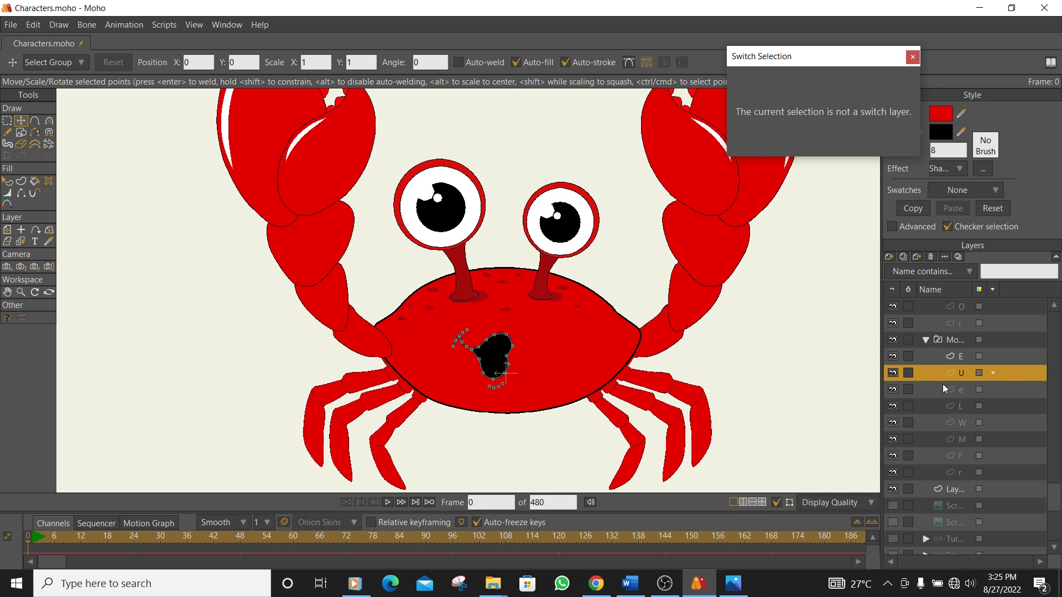
click(943, 384)
click(942, 408)
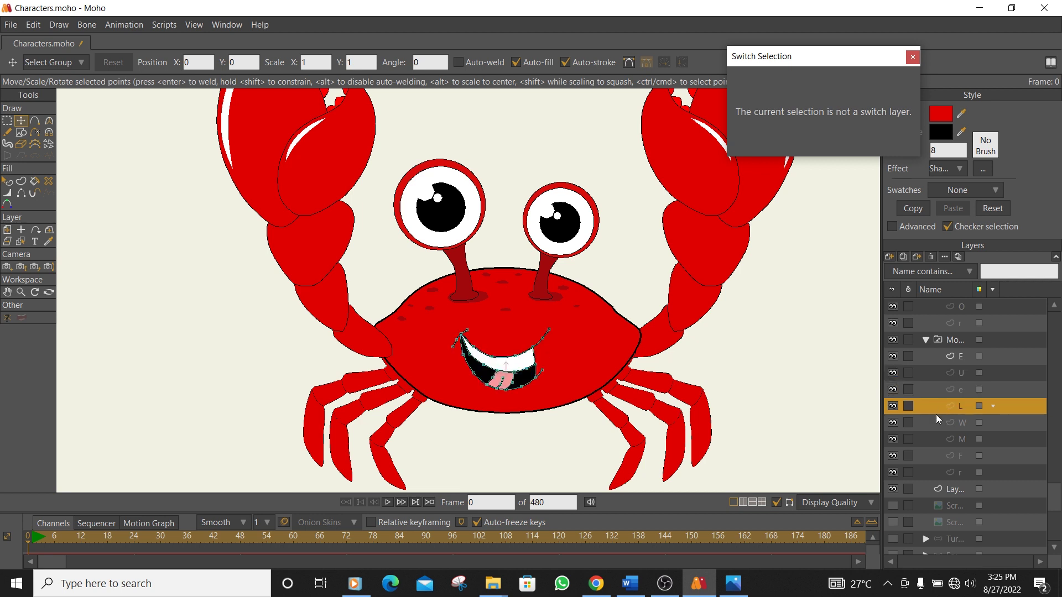
click(935, 424)
click(936, 442)
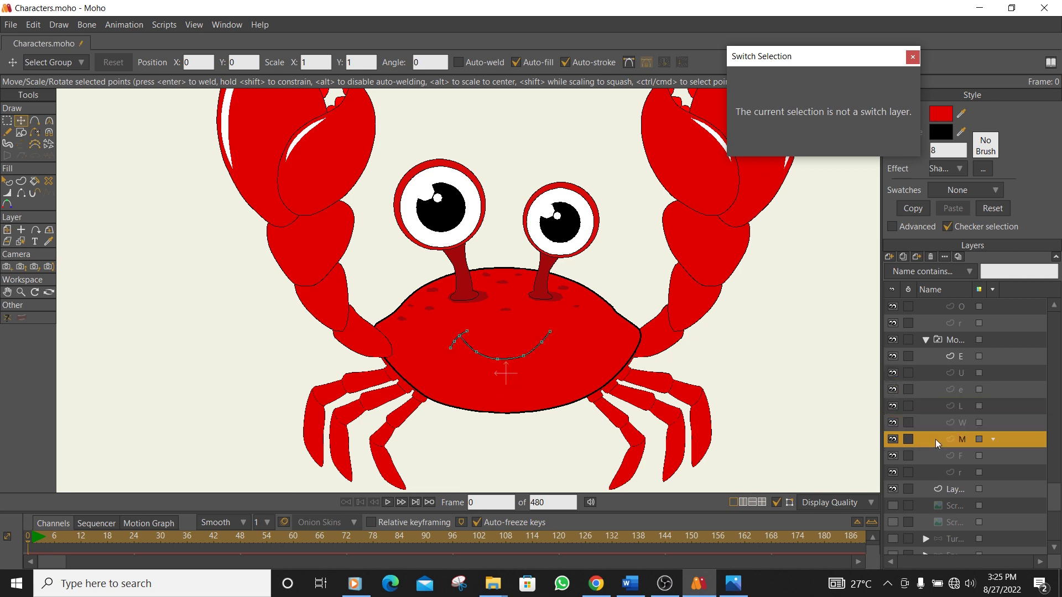
click(935, 457)
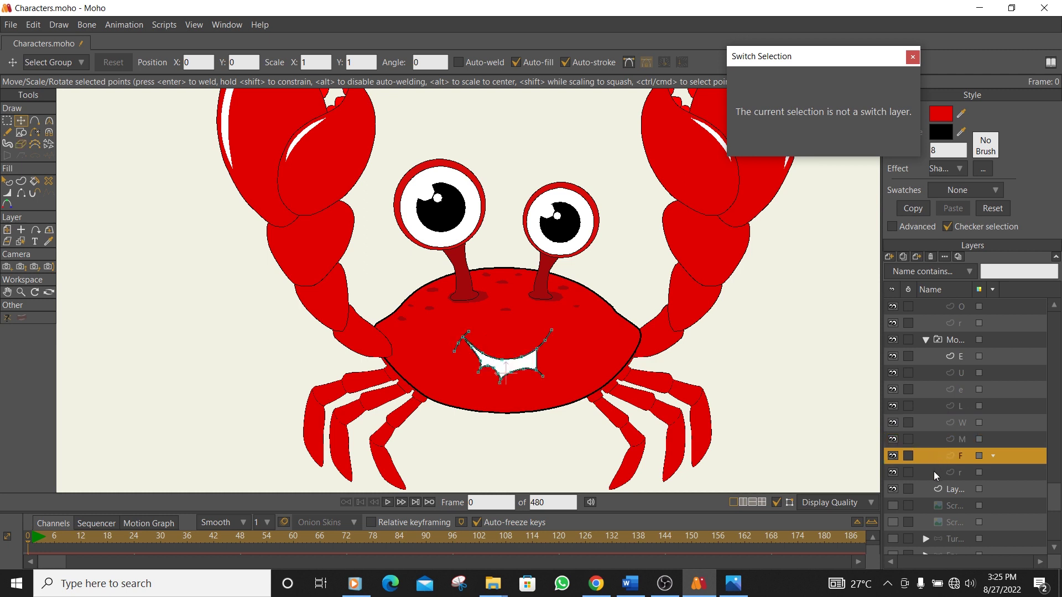
click(934, 474)
Move the wide smiling E mouth layer from Mouth 1 into the Mouth 2 group just below F, and hide Mouth 1.
click(930, 354)
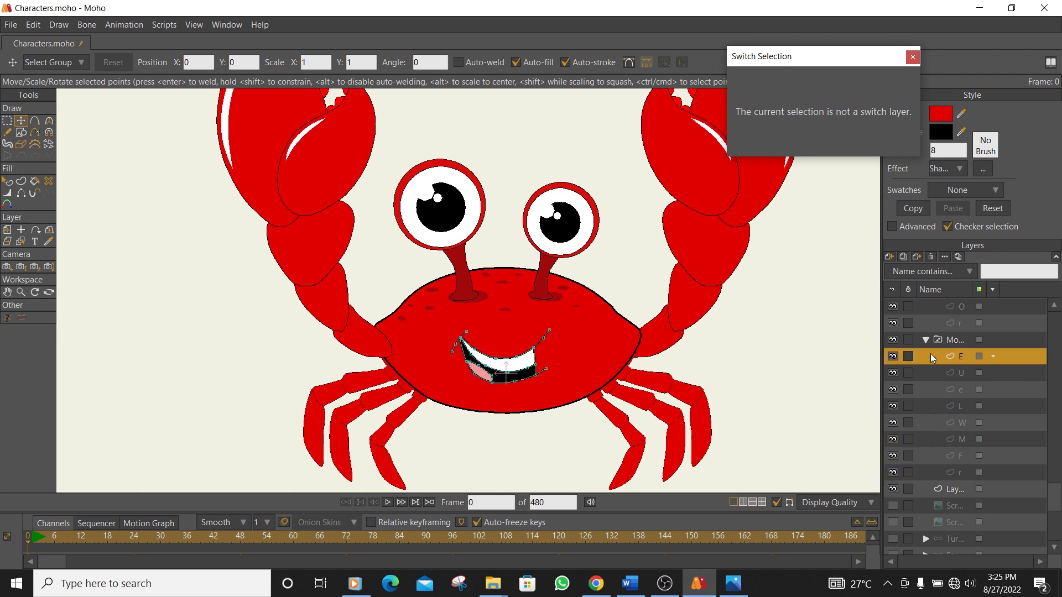
scroll(928, 369, up, 2)
scroll(936, 415, up, 1)
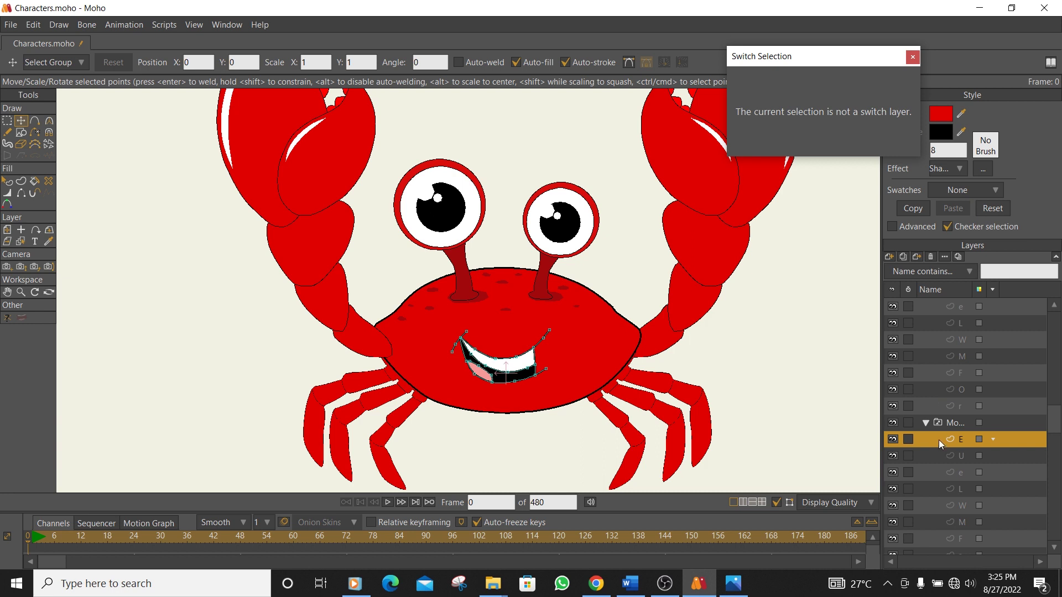
double_click(963, 439)
drag(940, 442, 925, 421)
click(927, 440)
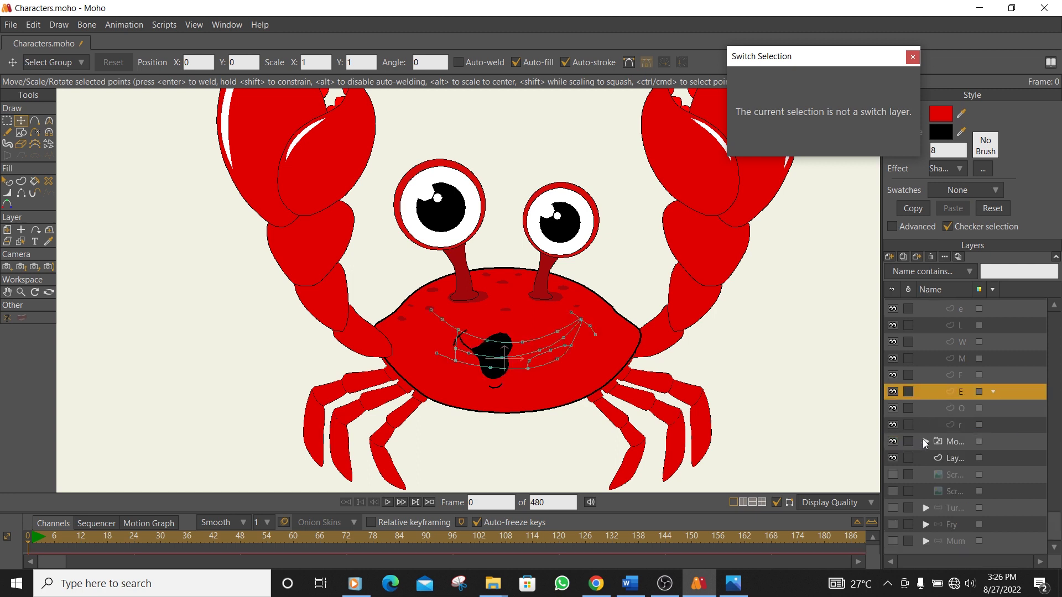
click(897, 437)
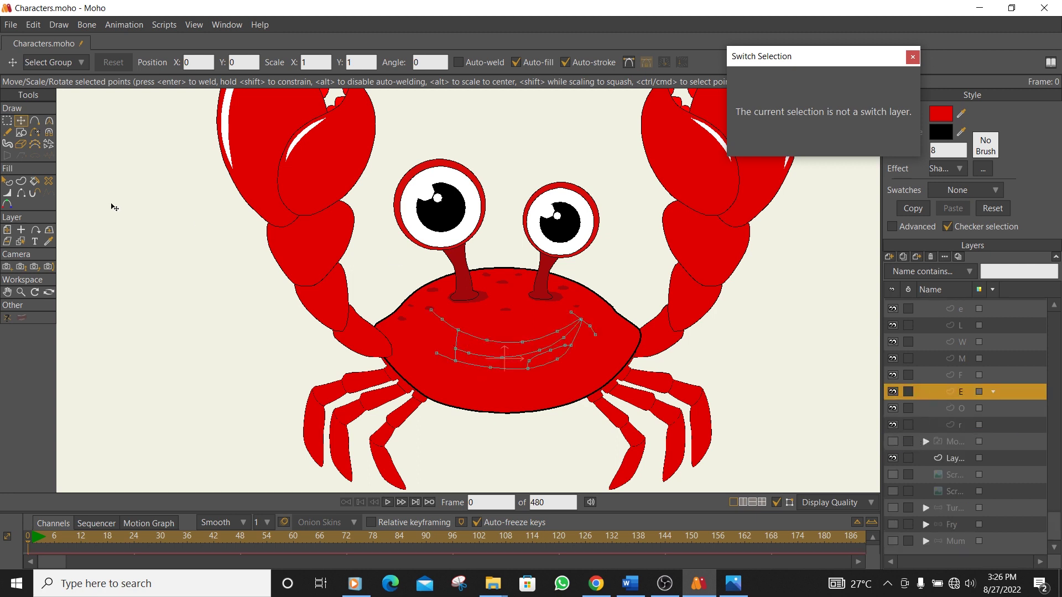
Show the Mouth 2 group, scale all points of the moved E mouth down slightly and reposition it on the crab's face.
click(7, 120)
drag(619, 291, 387, 399)
scroll(933, 363, up, 2)
scroll(931, 357, up, 4)
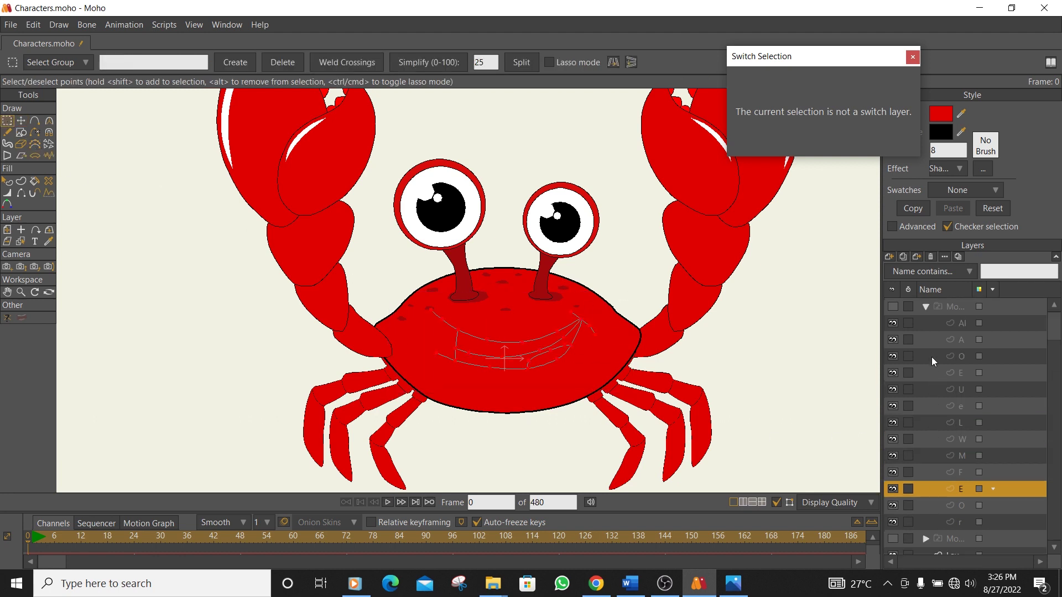
click(892, 307)
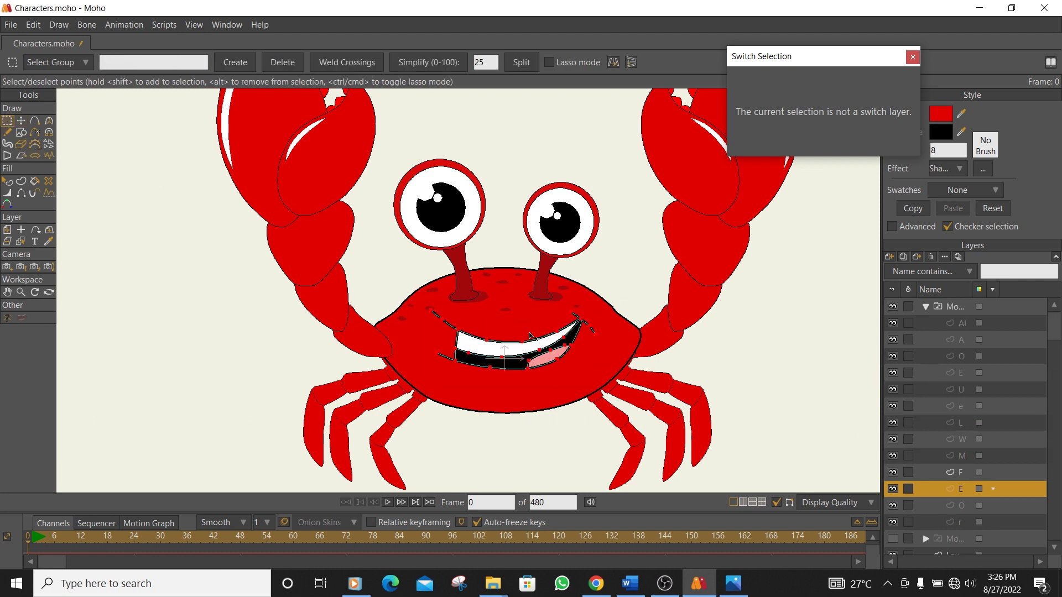
click(21, 126)
drag(596, 312, 568, 335)
drag(506, 354, 512, 363)
scroll(539, 351, up, 3)
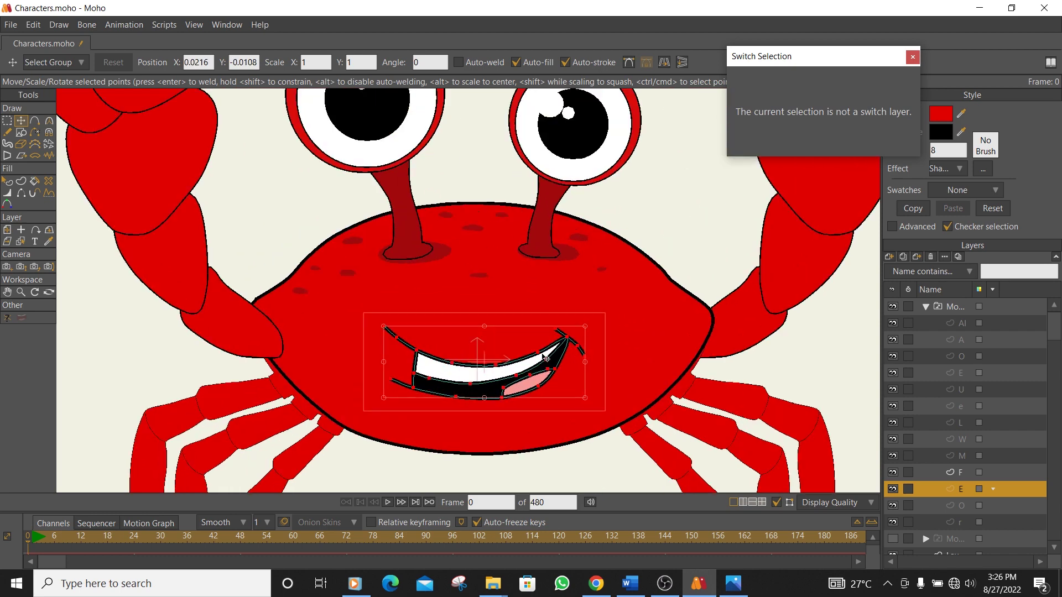
drag(583, 334, 573, 338)
drag(525, 364, 534, 368)
Compare the E mouth with the F and M mouths, and fine-tune its size and position to line up with them.
click(963, 473)
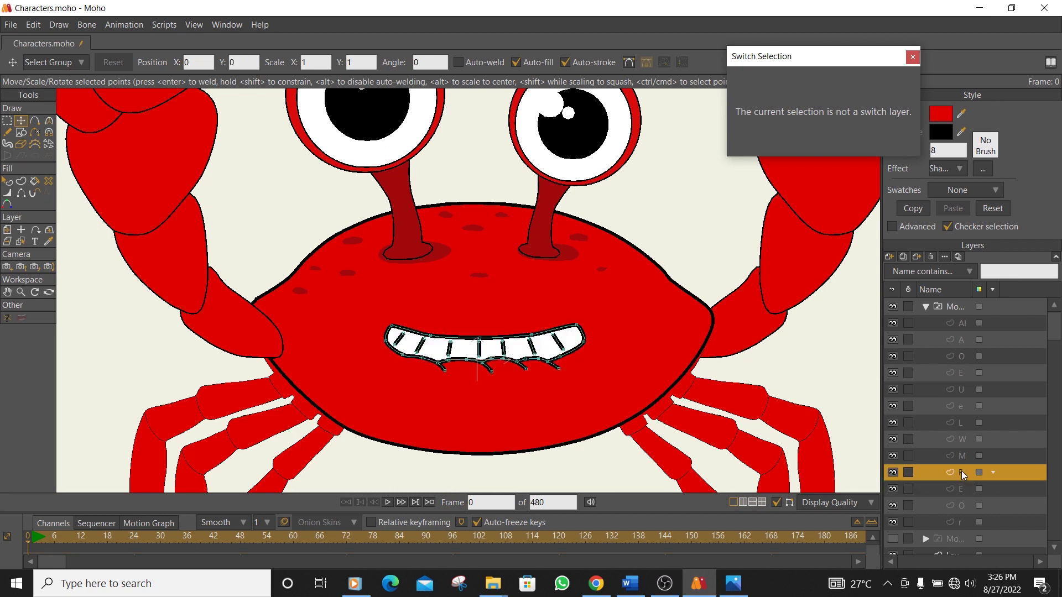
click(959, 489)
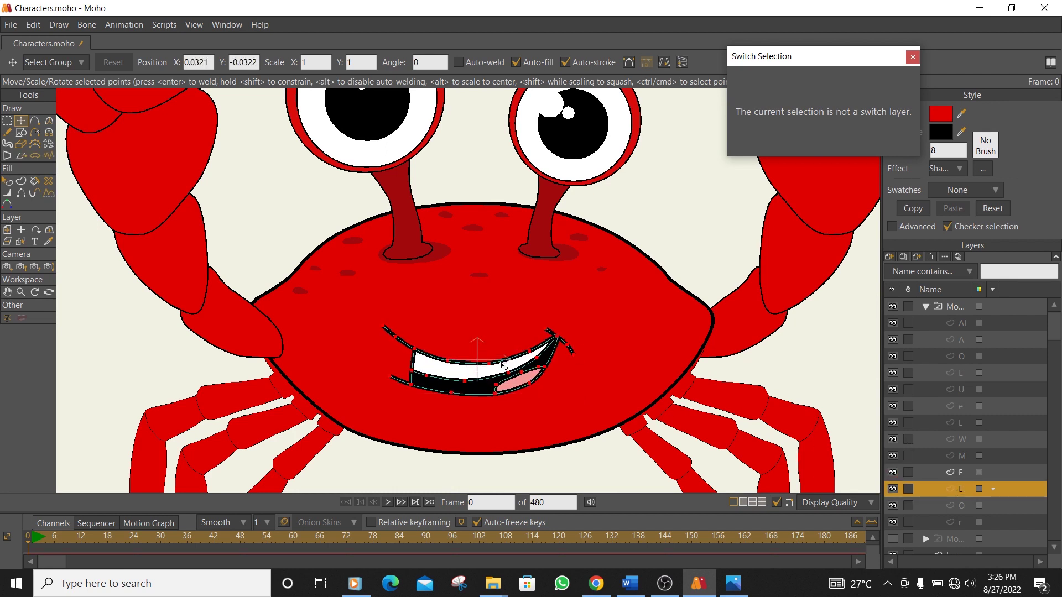
click(962, 470)
click(957, 454)
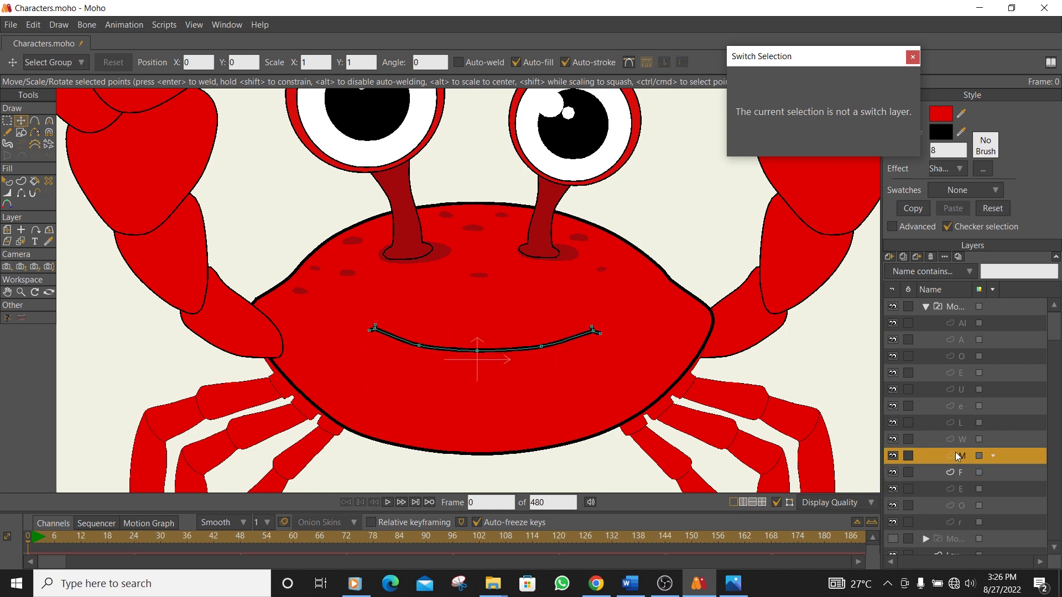
click(958, 489)
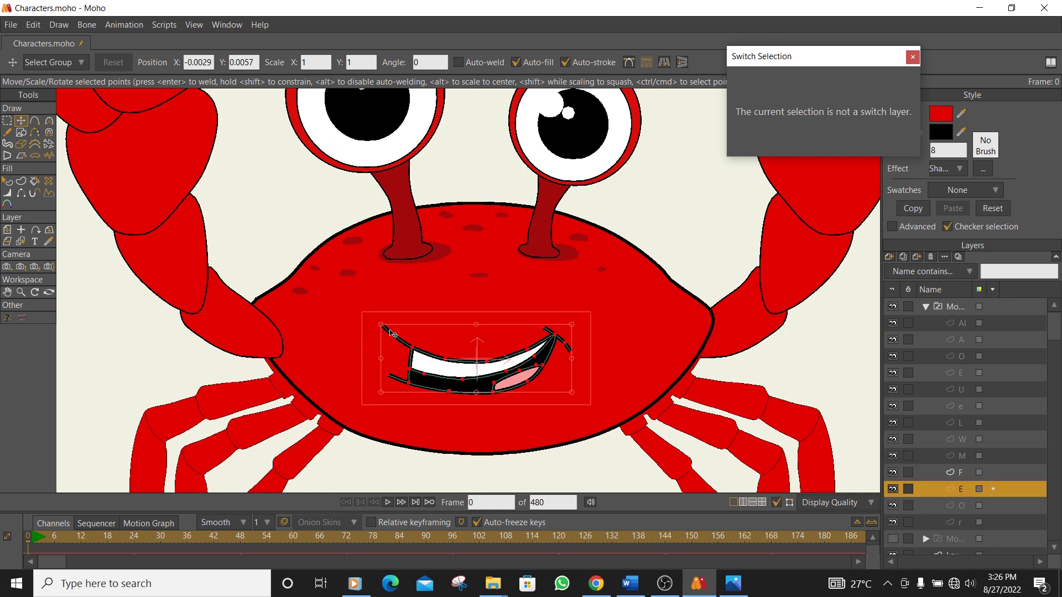
drag(571, 330, 589, 326)
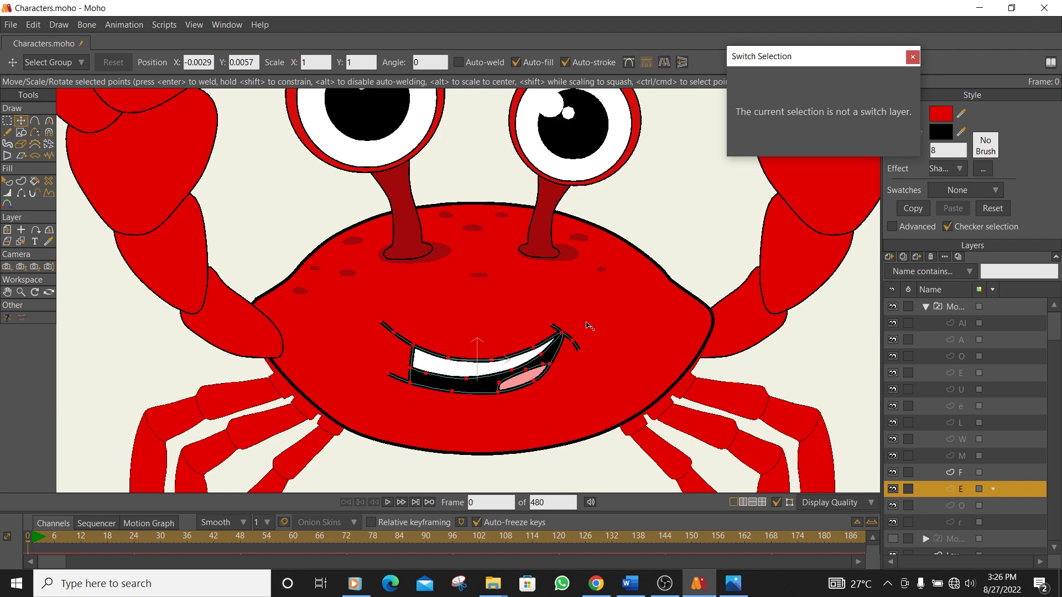
drag(538, 355, 534, 356)
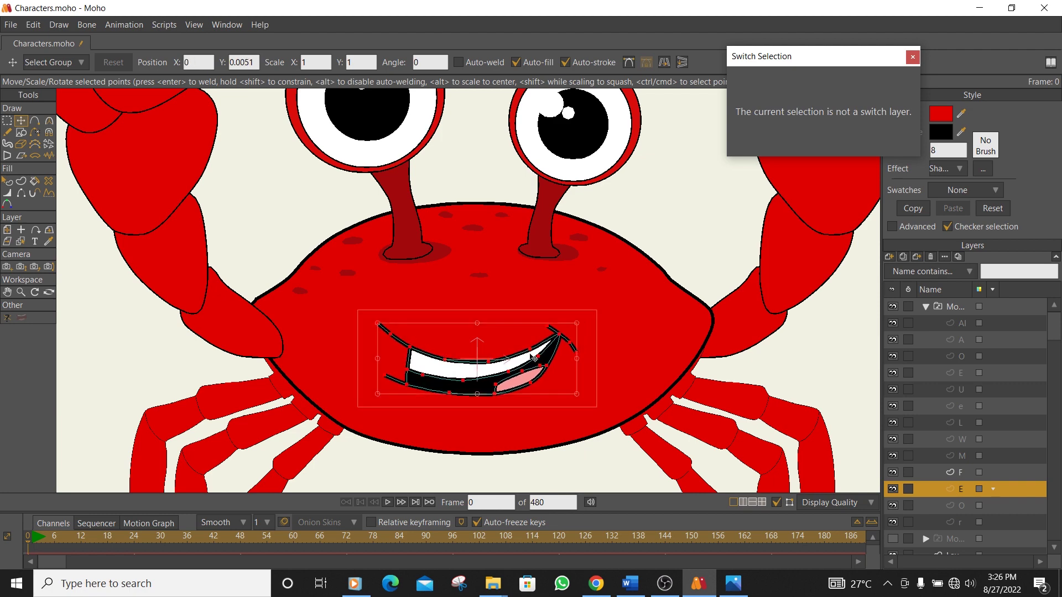
Draw five short Freehand lines across the E mouth's white band to divide it into individual teeth.
click(7, 133)
scroll(579, 332, up, 3)
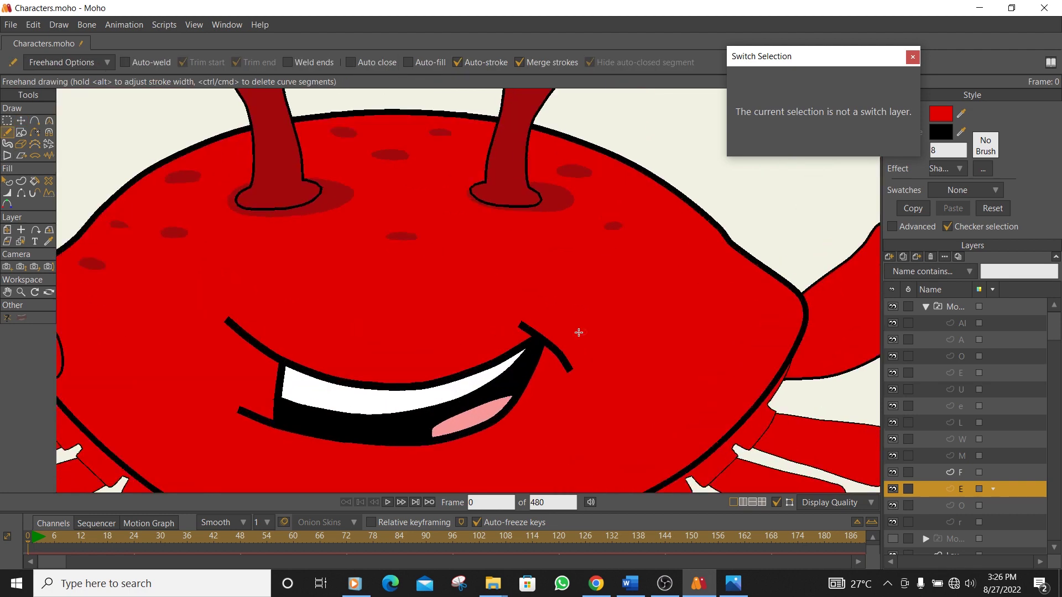
drag(579, 332, 656, 216)
mouse_move(399, 263)
mouse_down()
mouse_move(396, 292)
mouse_move(434, 302)
mouse_move(472, 299)
mouse_up()
drag(520, 266, 518, 292)
drag(563, 253, 562, 274)
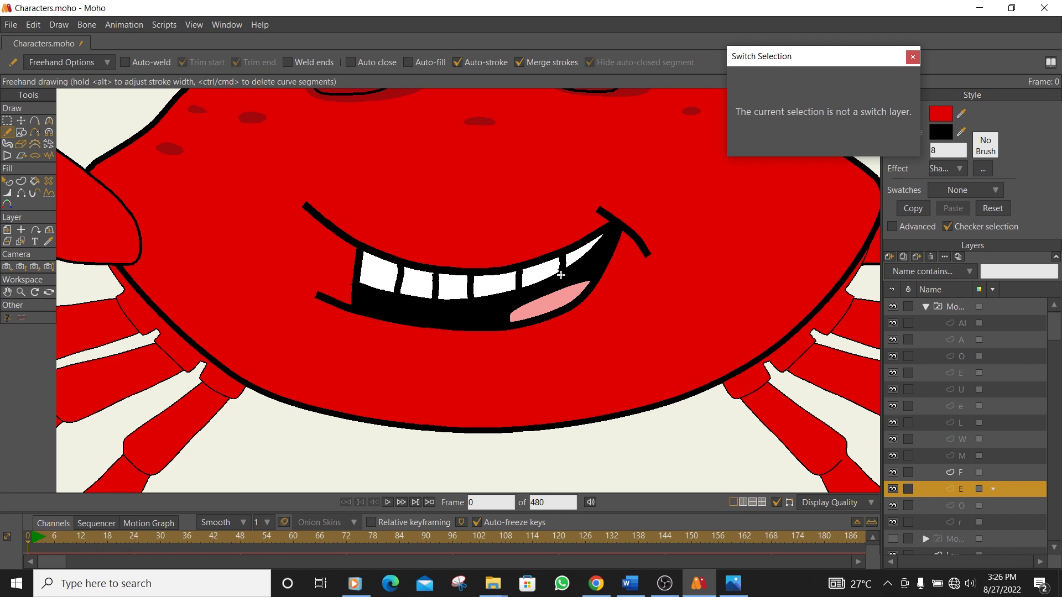
scroll(562, 273, down, 5)
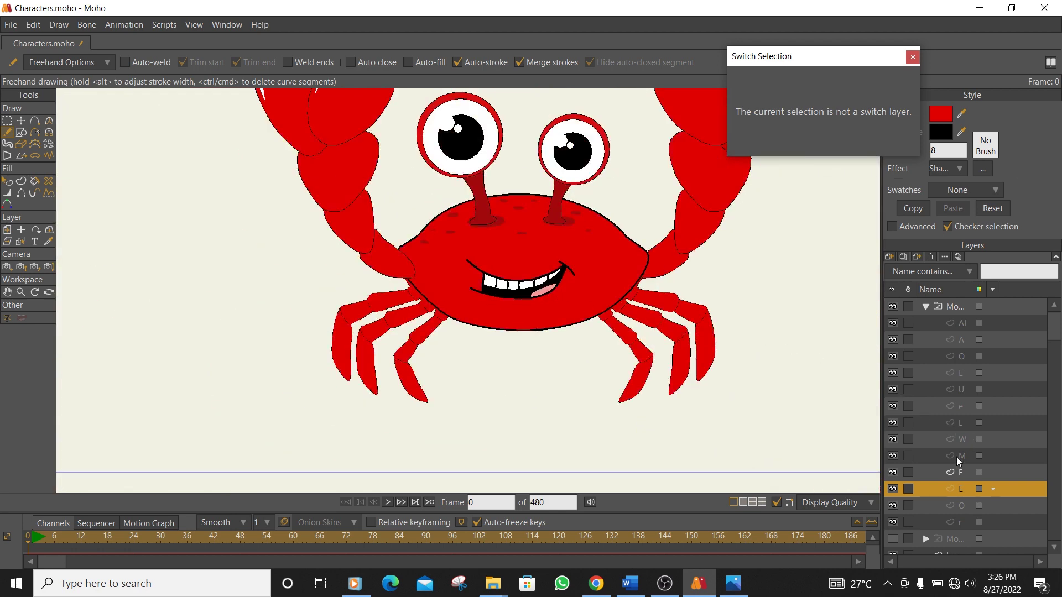
Check the F, M and W mouth layers, collapse the Mouth 2 group and preview its switch shapes, including O, AI2, AI and WQ.
click(963, 468)
click(964, 457)
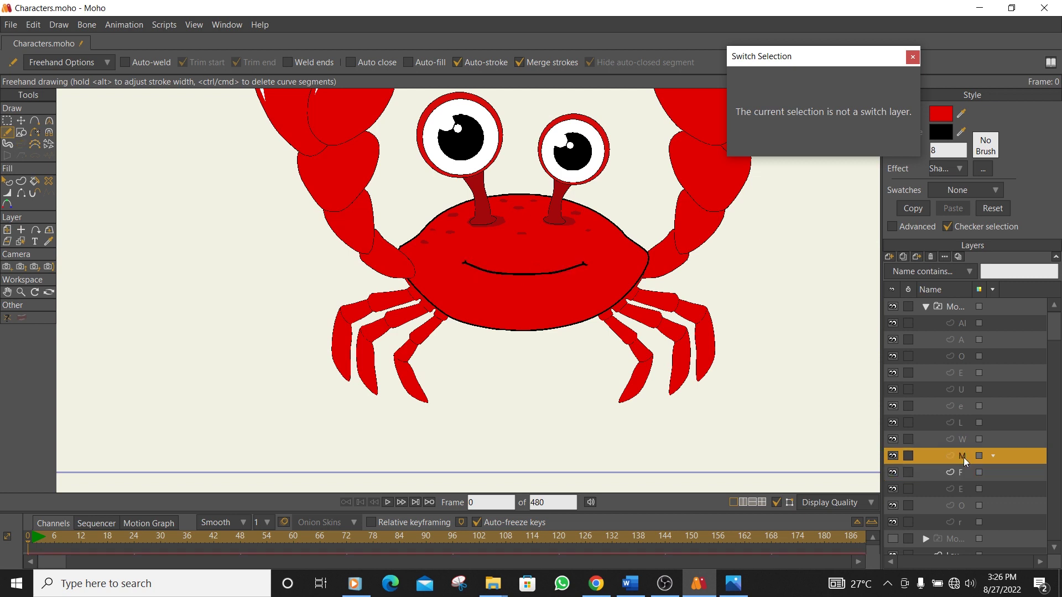
click(961, 440)
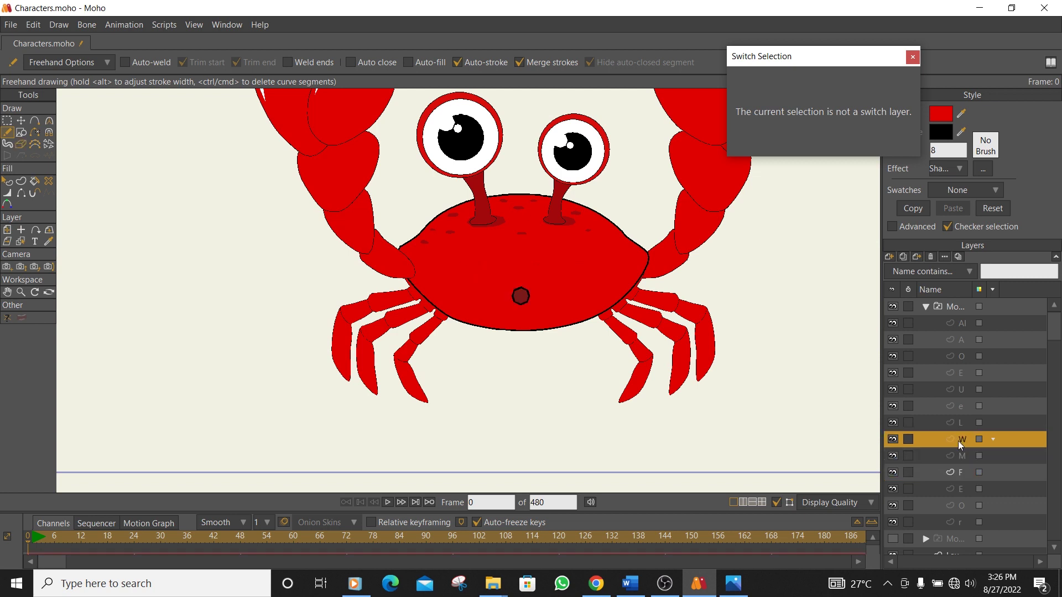
click(926, 307)
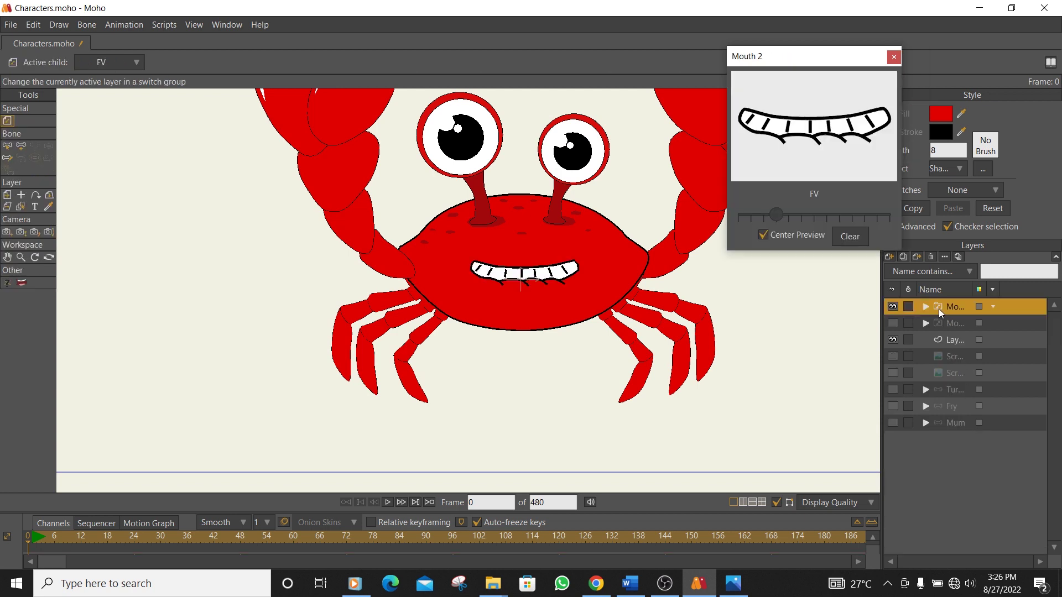
click(740, 210)
drag(746, 213, 853, 215)
click(866, 217)
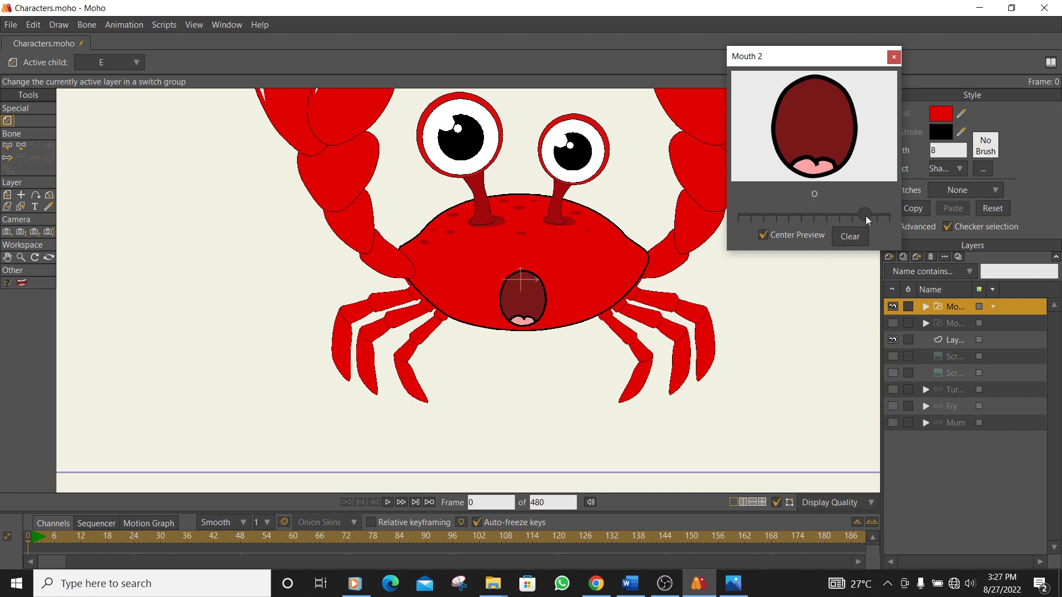
click(879, 217)
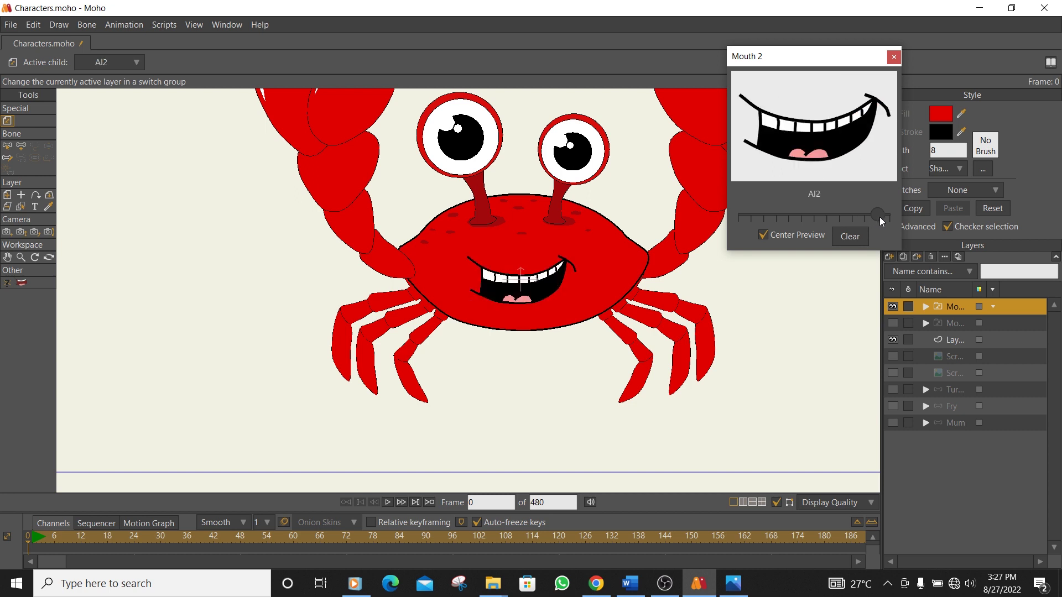
click(891, 218)
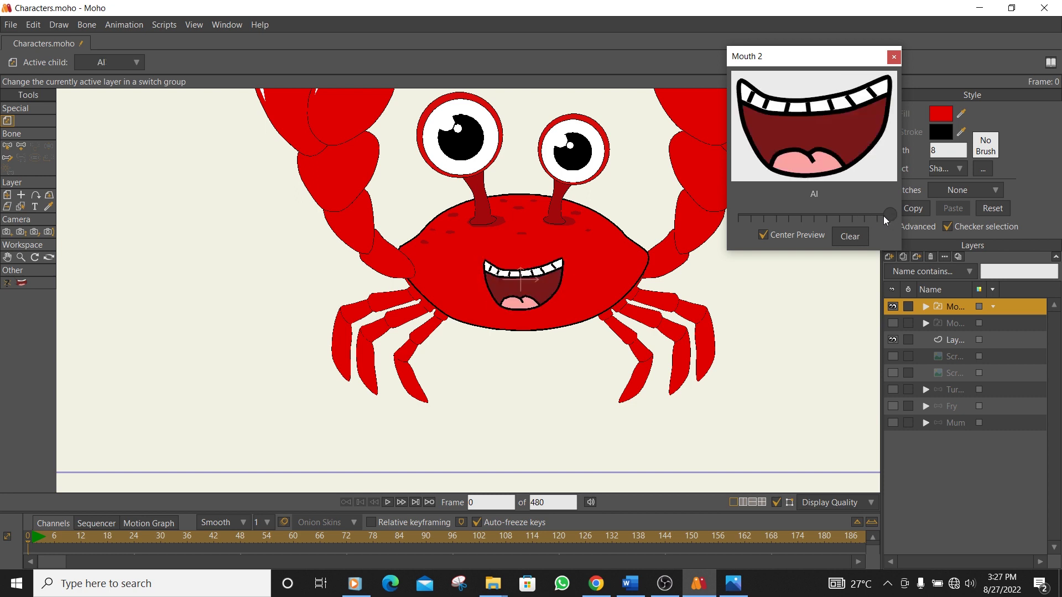
drag(881, 214, 802, 213)
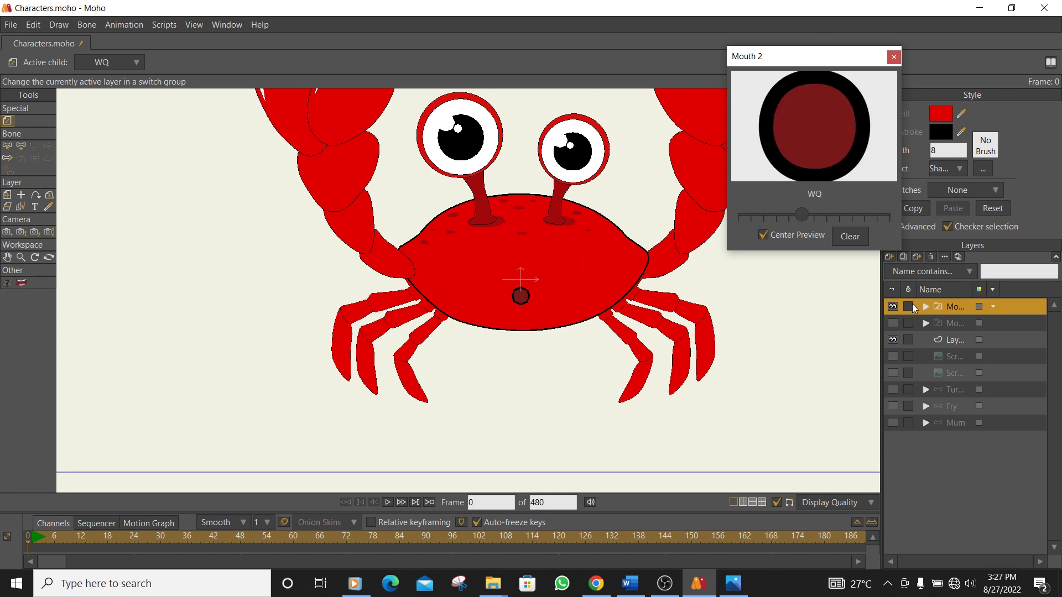
Run through the Mouth 2 switch shapes once more on the whole crab and leave MBP as the active mouth.
scroll(819, 287, down, 2)
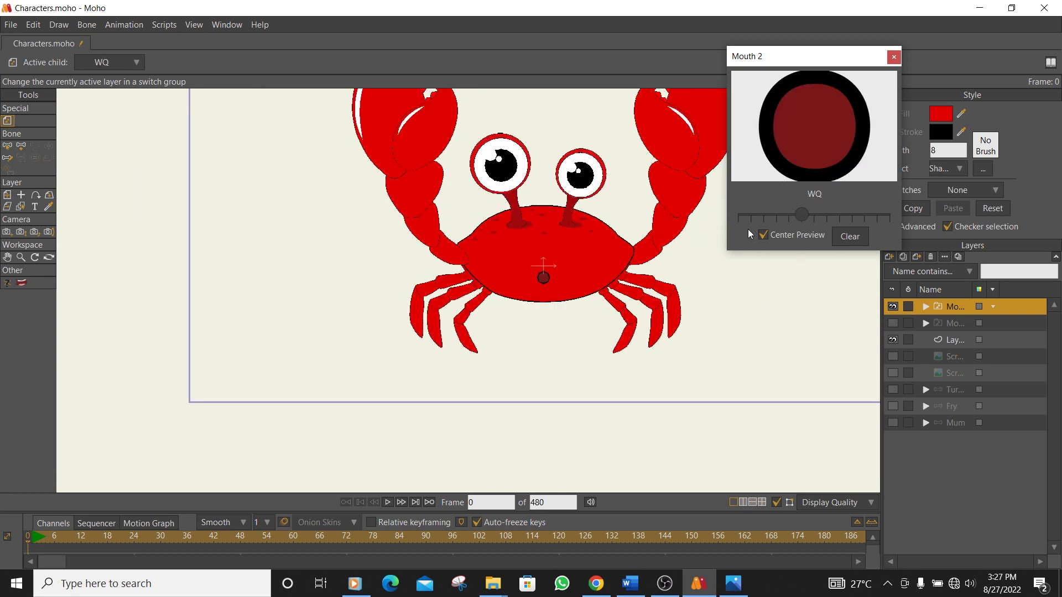
click(815, 214)
click(833, 214)
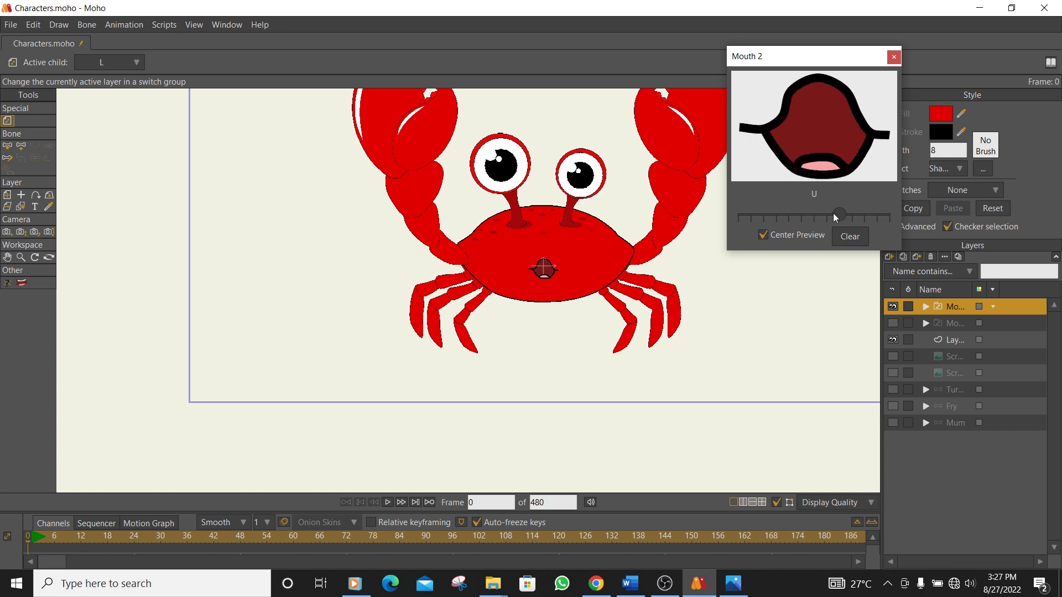
click(815, 214)
click(841, 213)
click(852, 214)
click(866, 214)
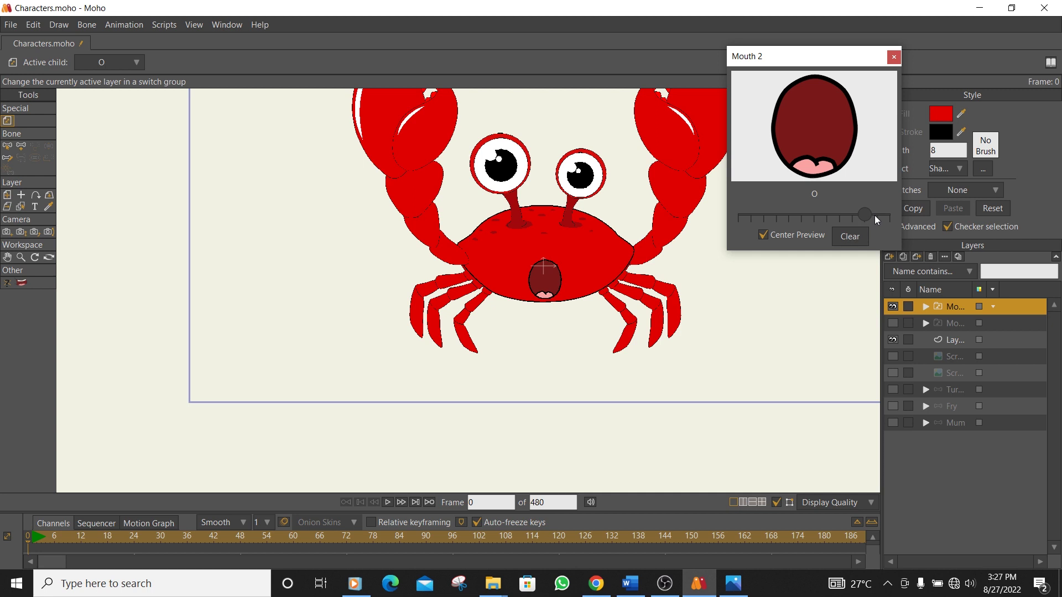
click(876, 215)
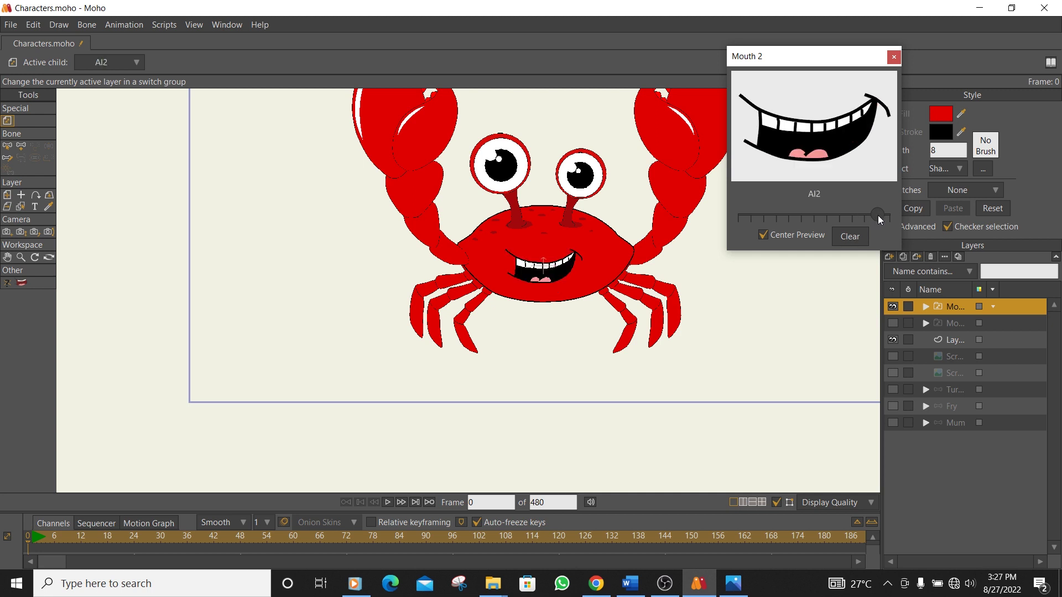
drag(888, 217, 794, 219)
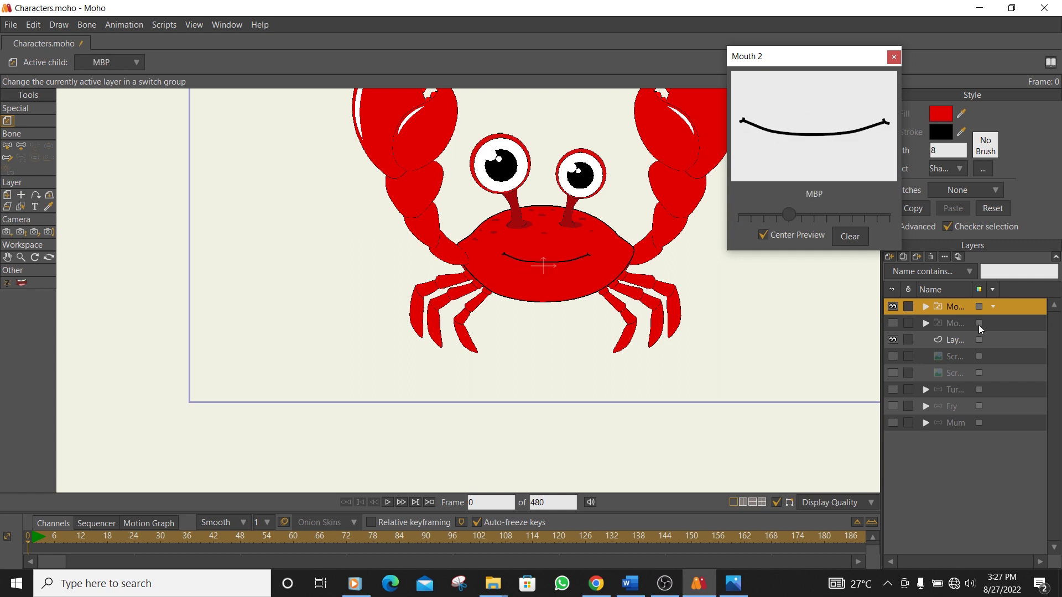
Delete the hidden Mouth 1 switch group.
click(950, 322)
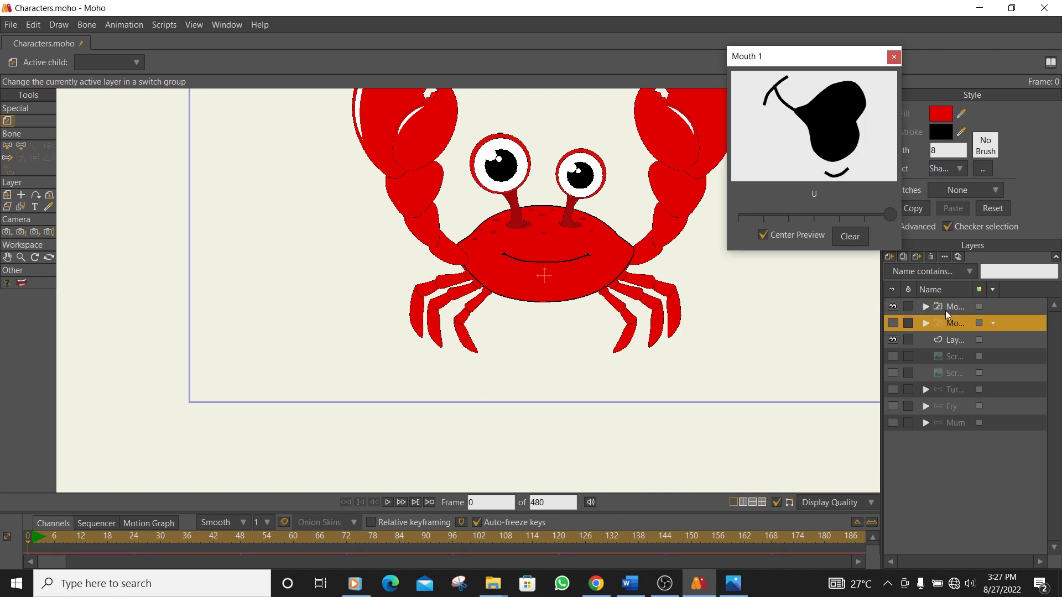
click(930, 257)
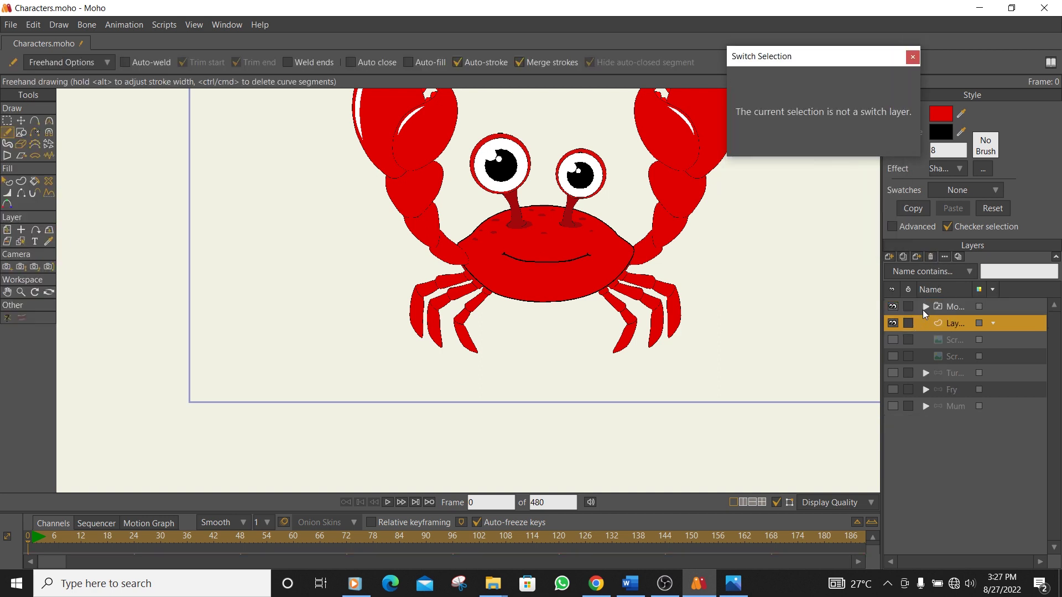
scroll(564, 304, down, 2)
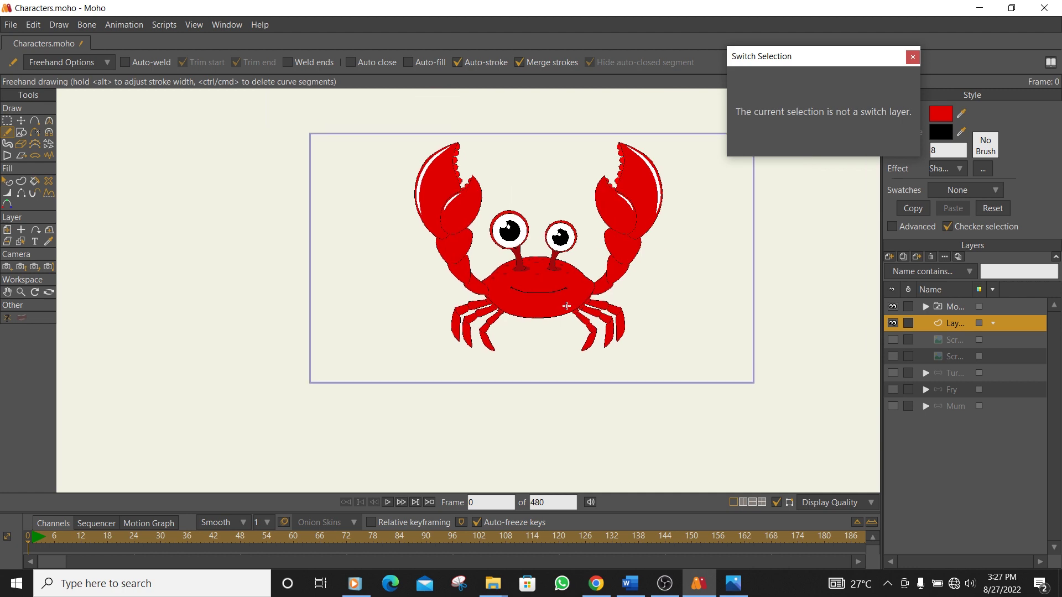
scroll(452, 289, up, 5)
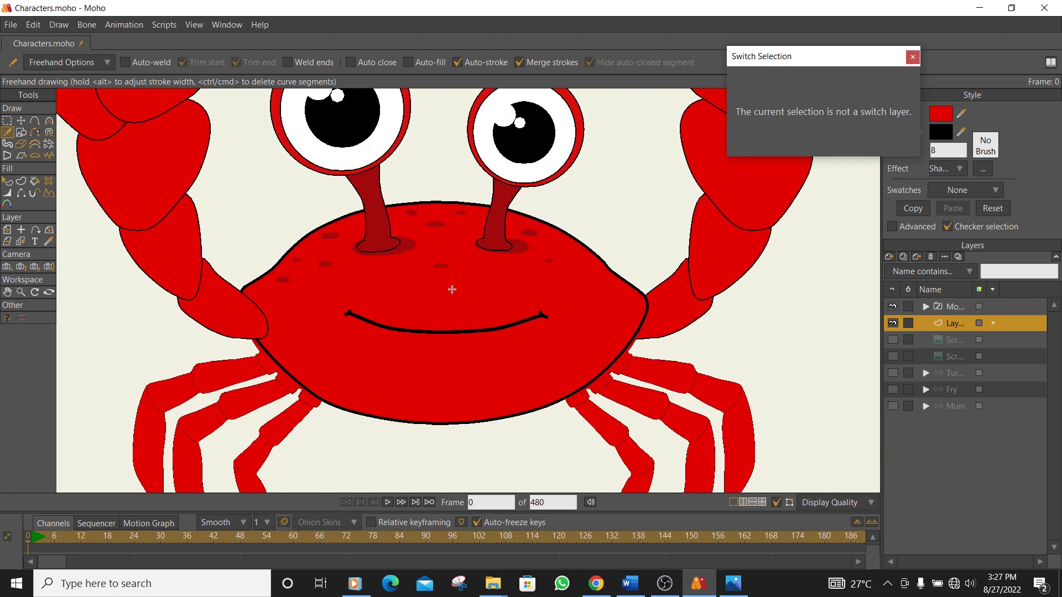
scroll(460, 301, down, 3)
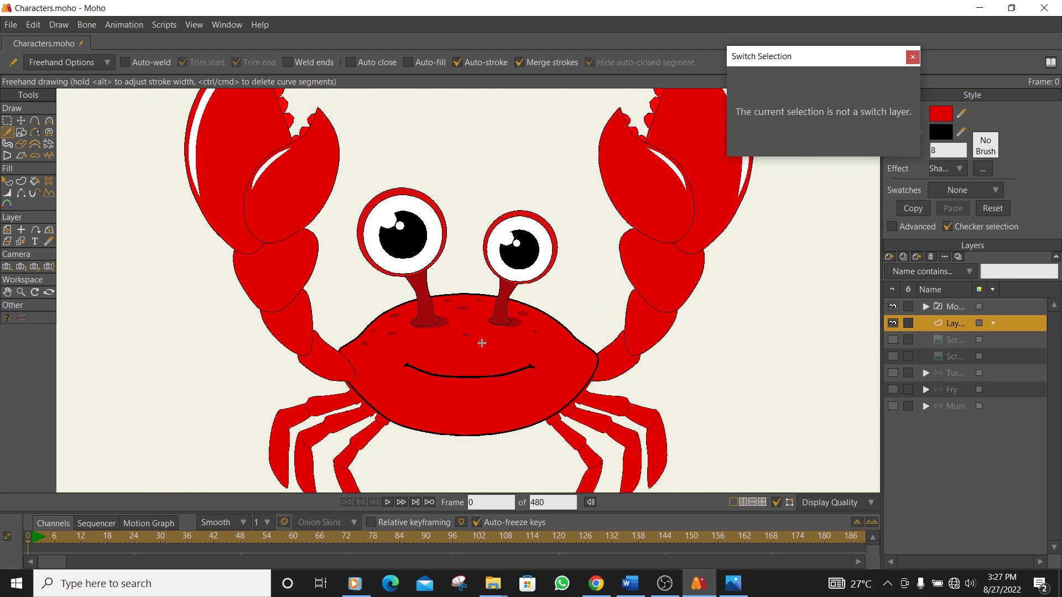
click(954, 310)
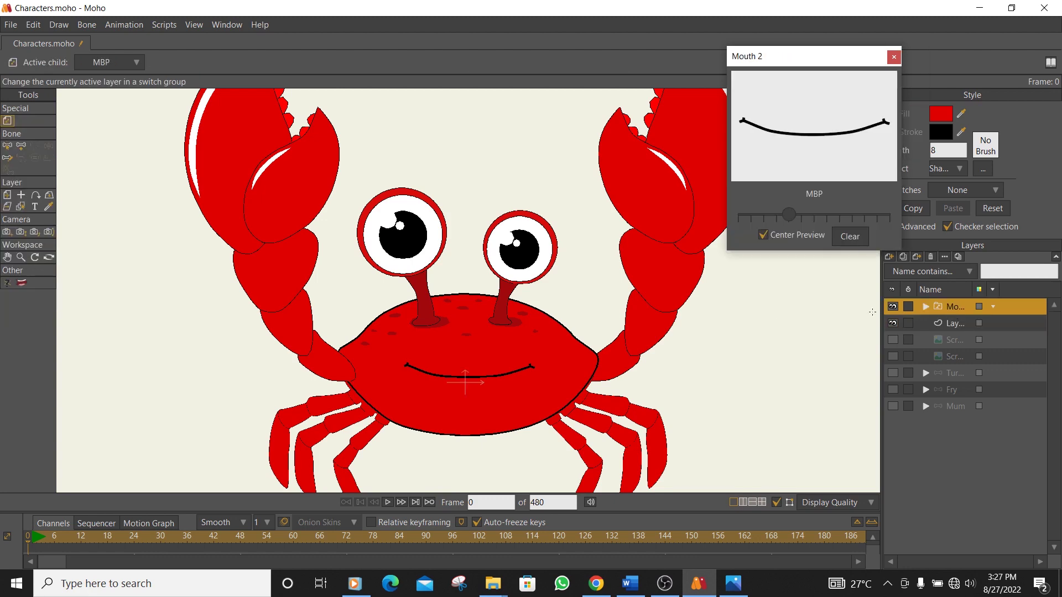
scroll(598, 343, down, 2)
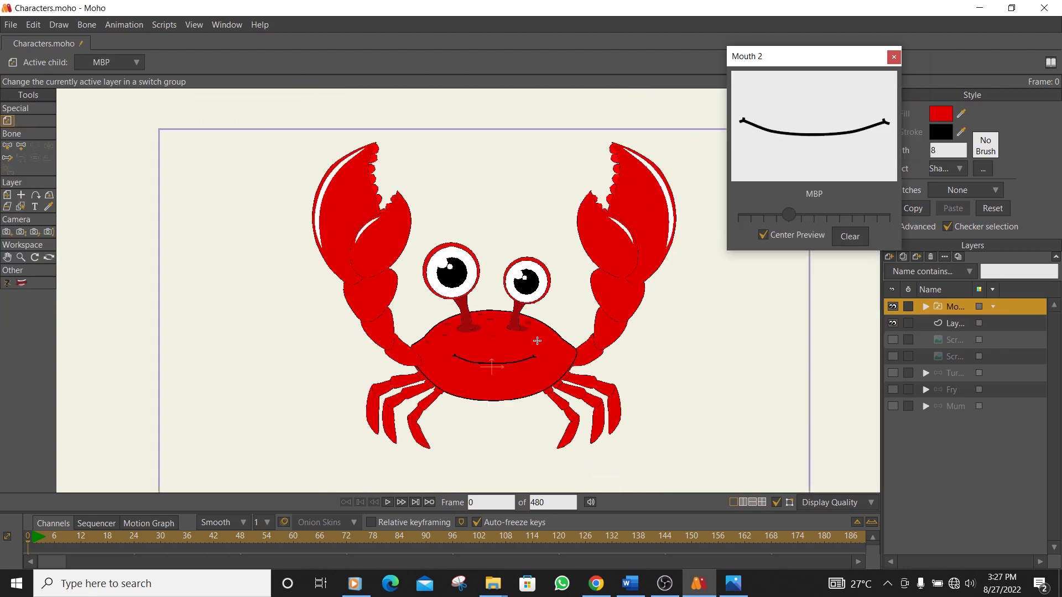
scroll(597, 343, up, 3)
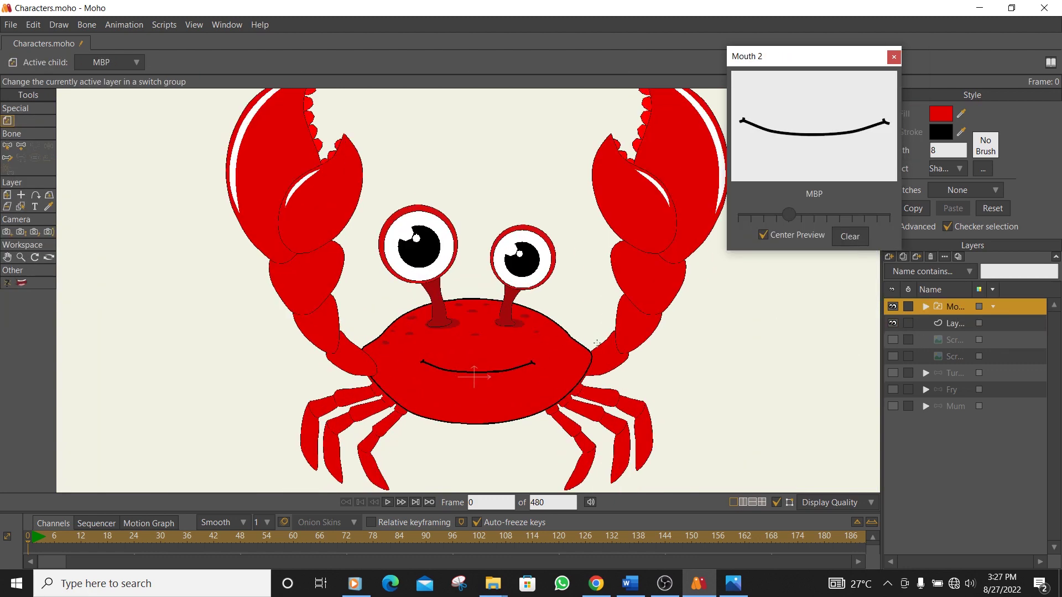
Move the M mouth shape in the Mouth 2 group slightly lower on the crab's face and collapse the group.
click(925, 307)
click(955, 454)
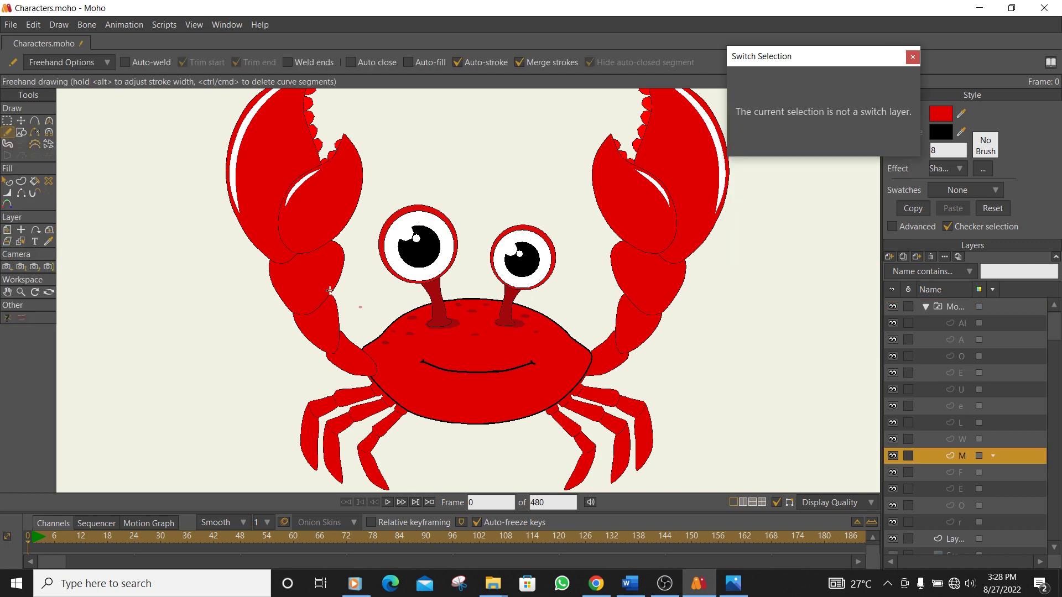
click(7, 120)
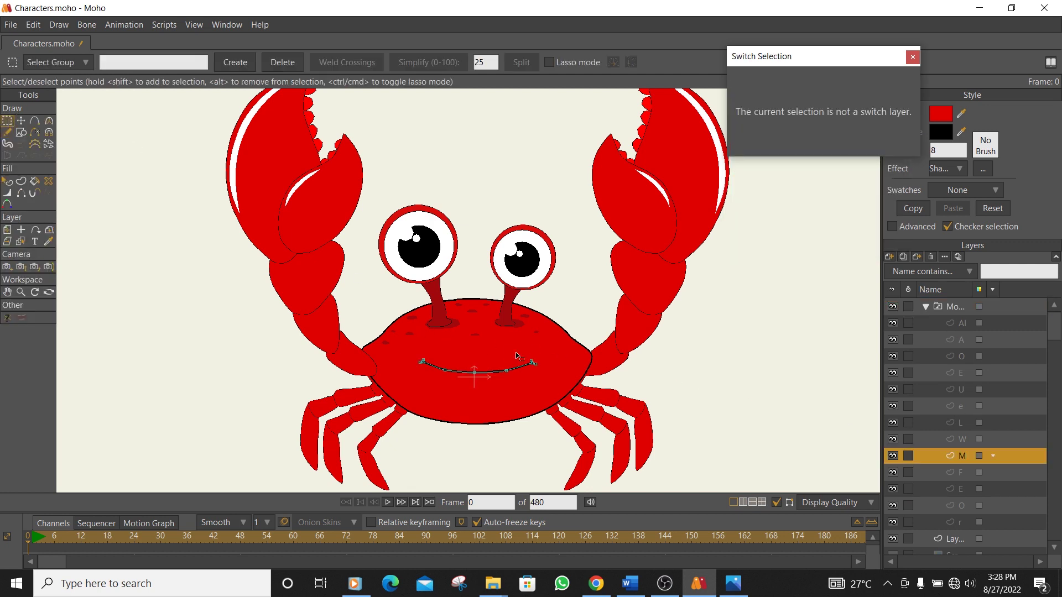
drag(549, 349, 386, 386)
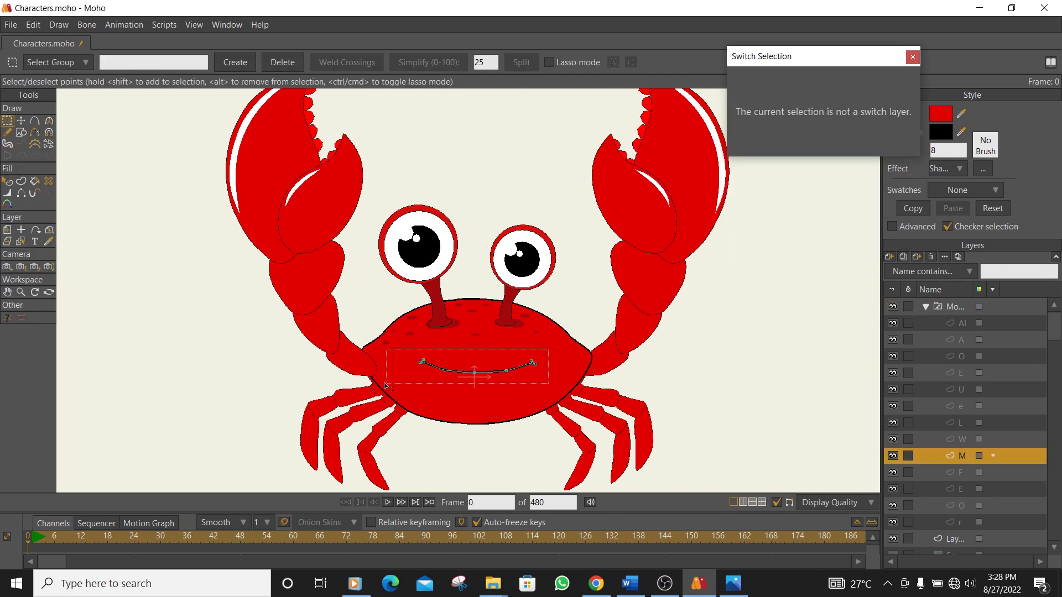
click(21, 120)
scroll(552, 323, down, 3)
drag(489, 283, 492, 295)
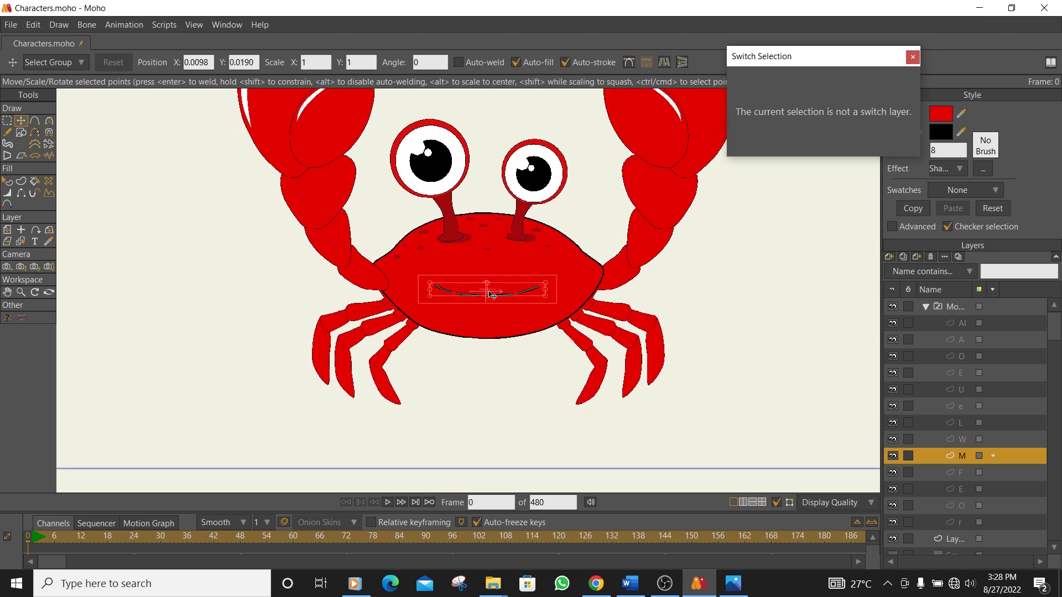
click(926, 305)
scroll(510, 258, up, 3)
scroll(509, 258, down, 4)
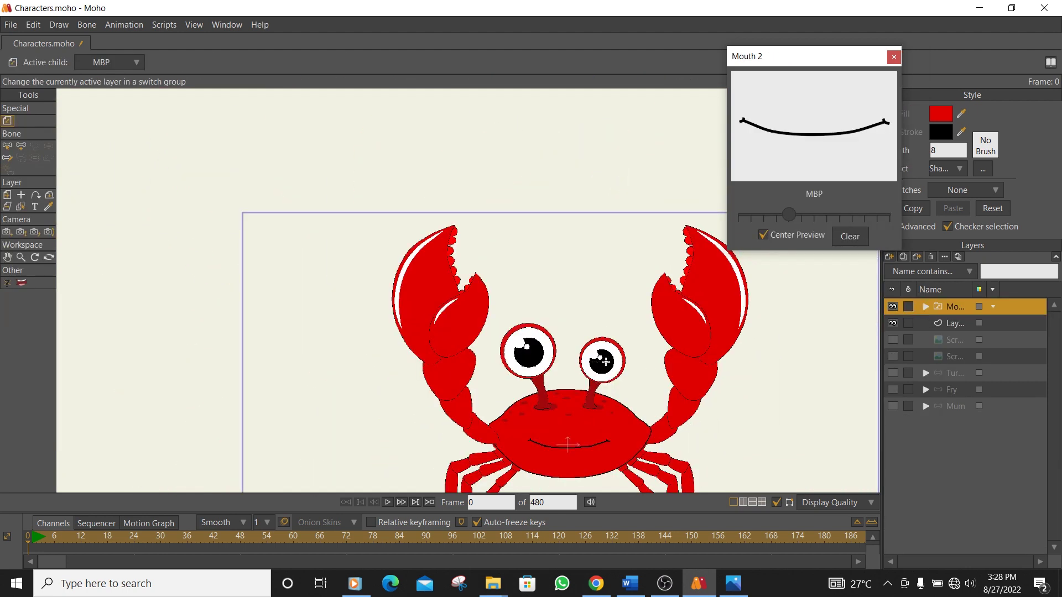
scroll(596, 362, down, 3)
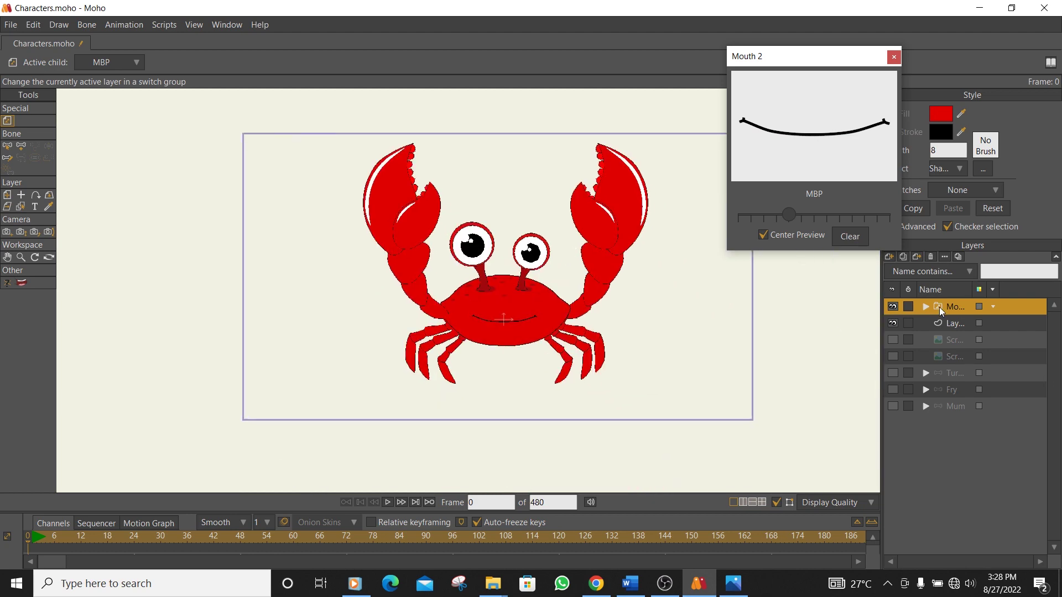
Add a vector layer directly above the crab artwork layer and name it eyes.
click(951, 323)
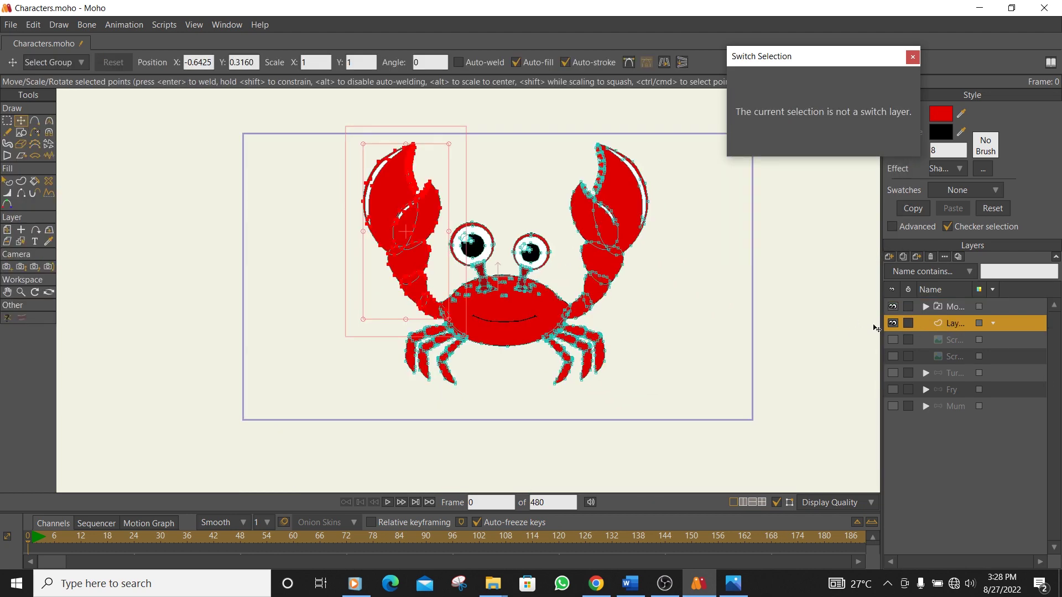
click(897, 257)
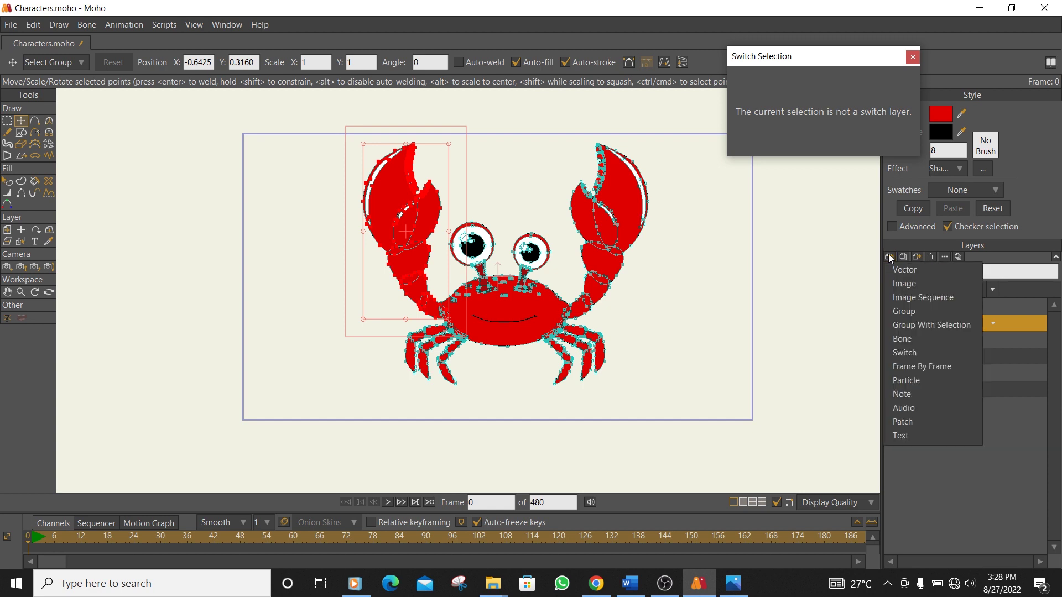
click(897, 270)
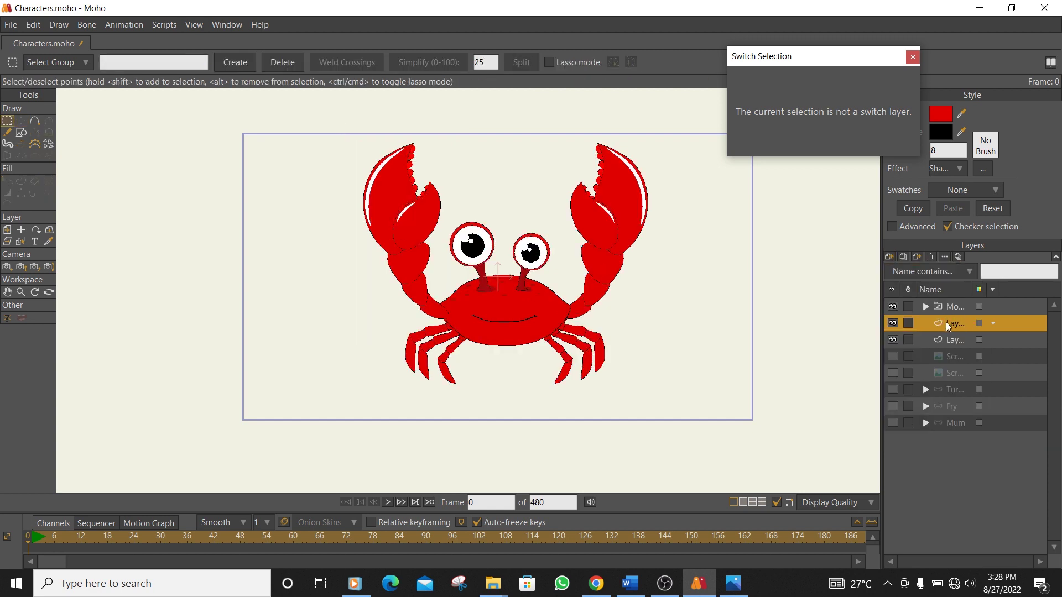
double_click(951, 322)
text(eyes)
key(Return)
Cut both eyeballs, including their pupils and highlights, from the crab artwork layer, leaving the eye stalks in place.
scroll(524, 241, up, 2)
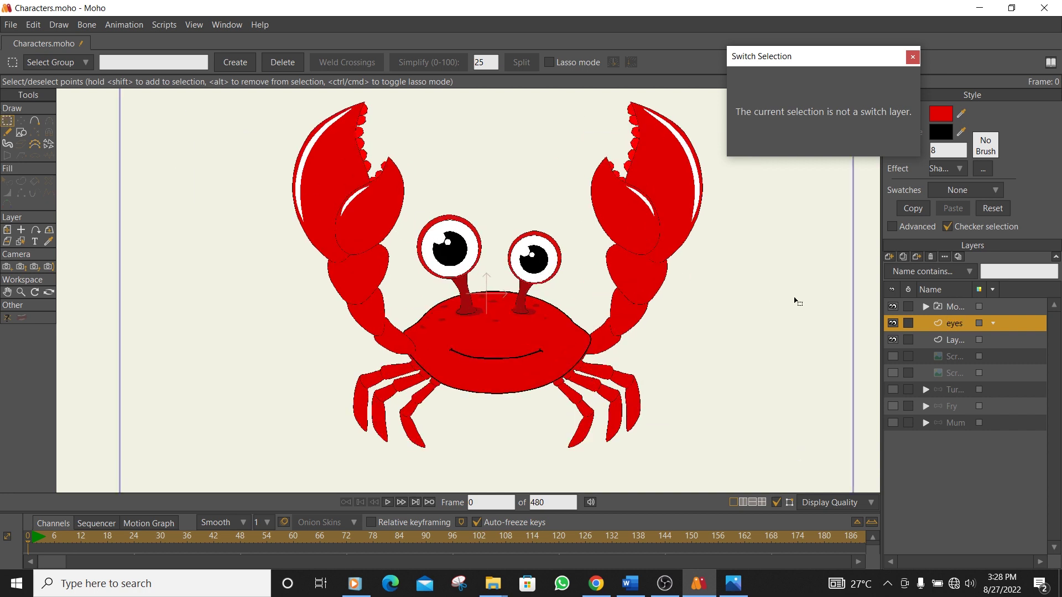
click(947, 340)
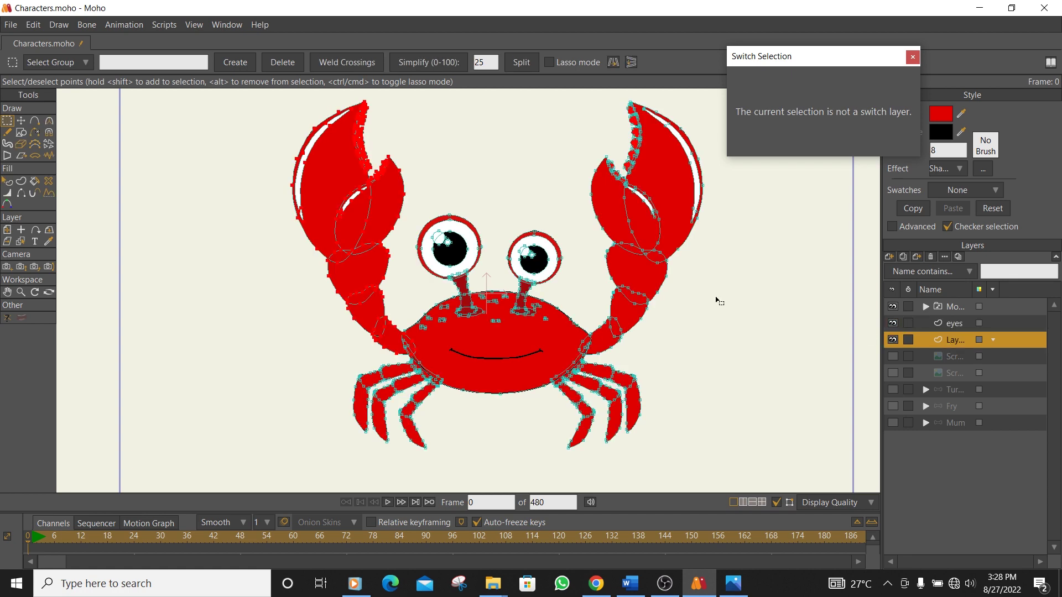
scroll(446, 256, up, 2)
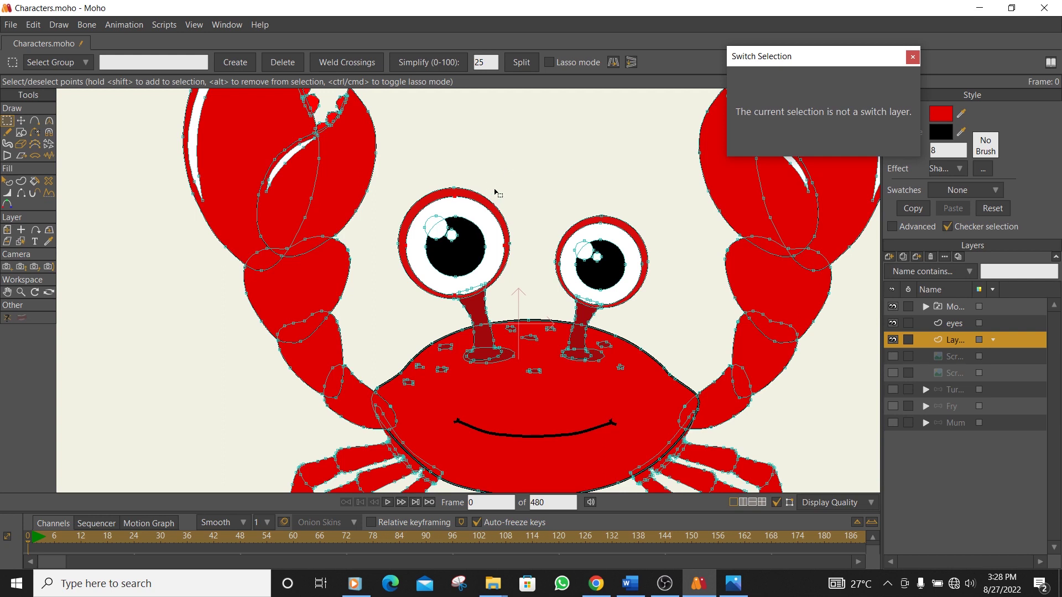
click(437, 224)
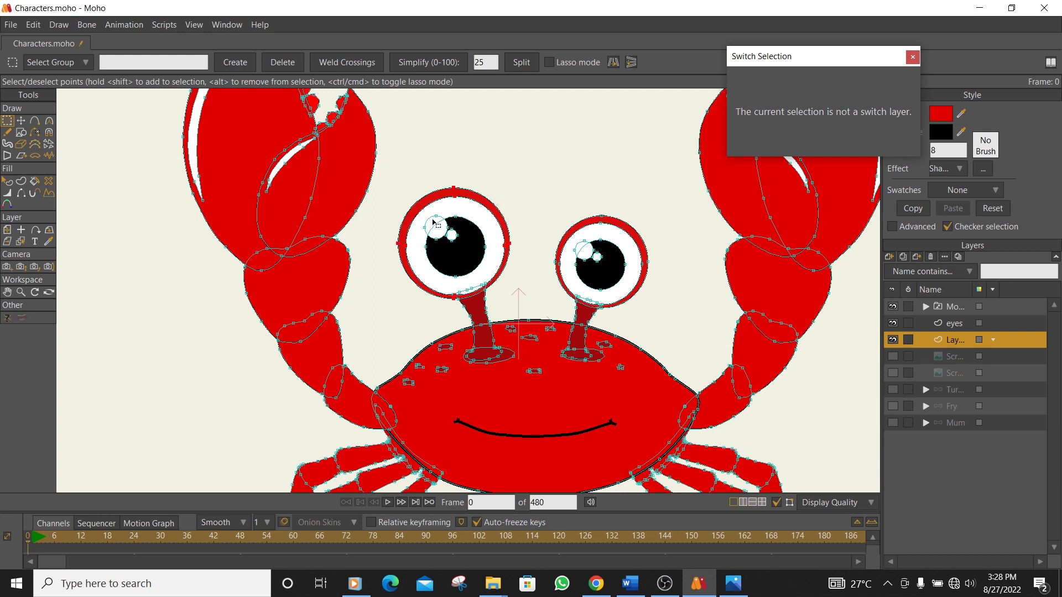
shift+click(471, 237)
shift+click(598, 259)
shift+click(598, 258)
click(22, 124)
drag(509, 272, 522, 198)
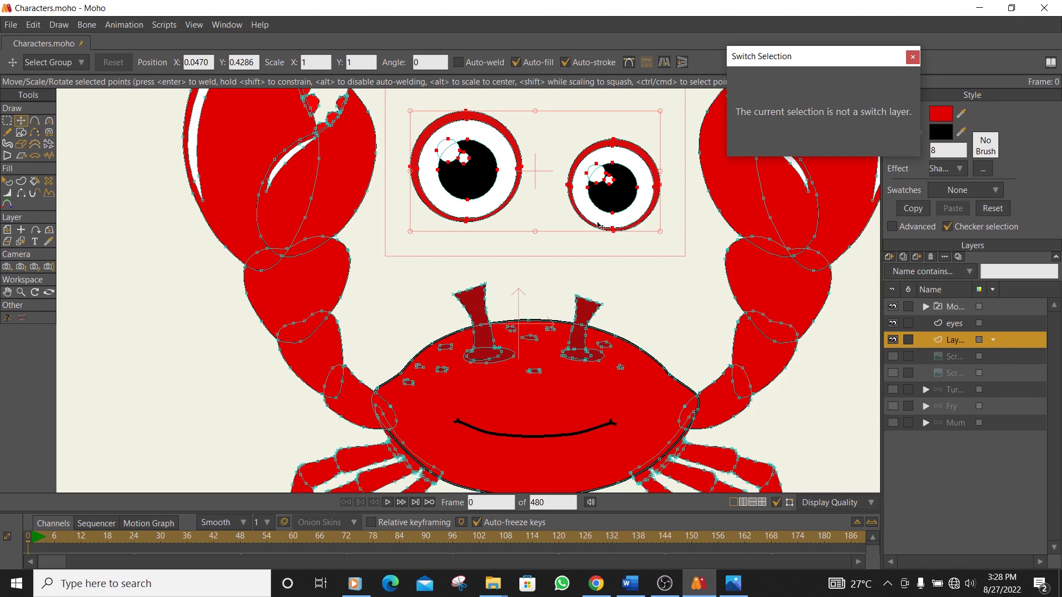
key(ctrl+z)
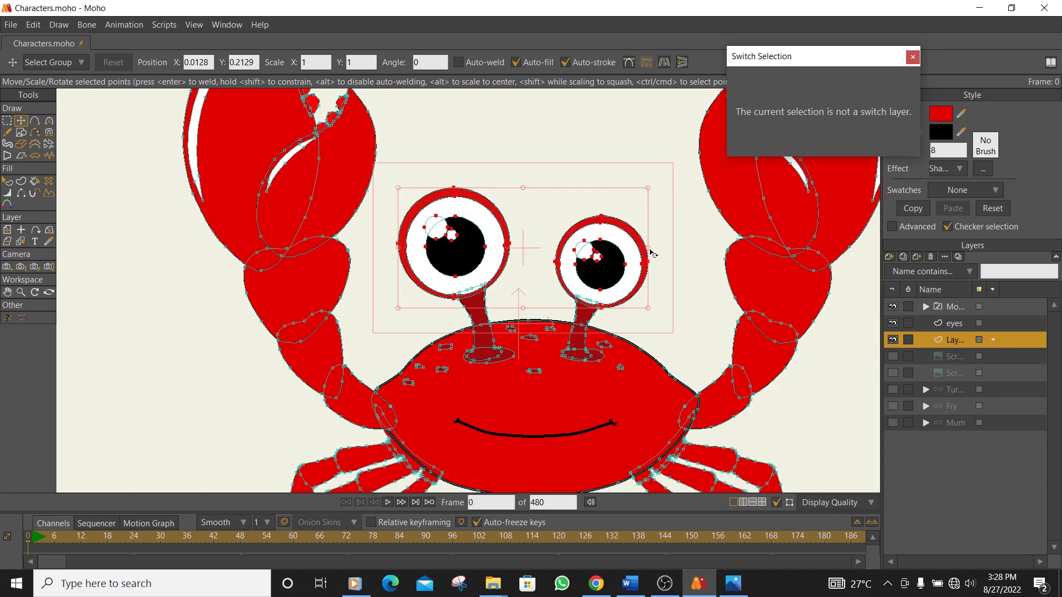
click(32, 27)
click(42, 69)
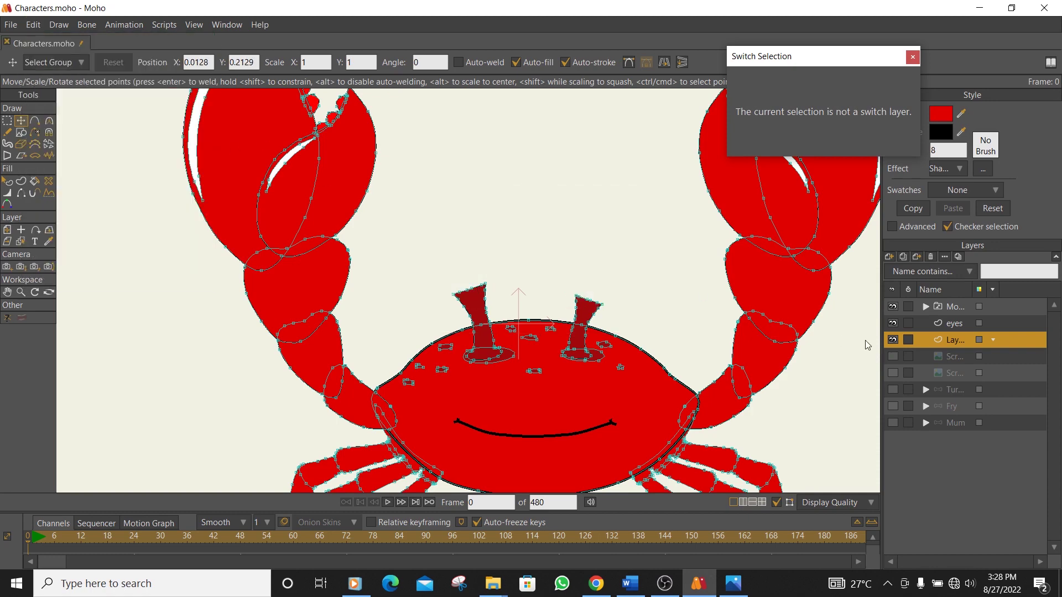
Paste the cut eyeballs into the eyes layer.
click(954, 324)
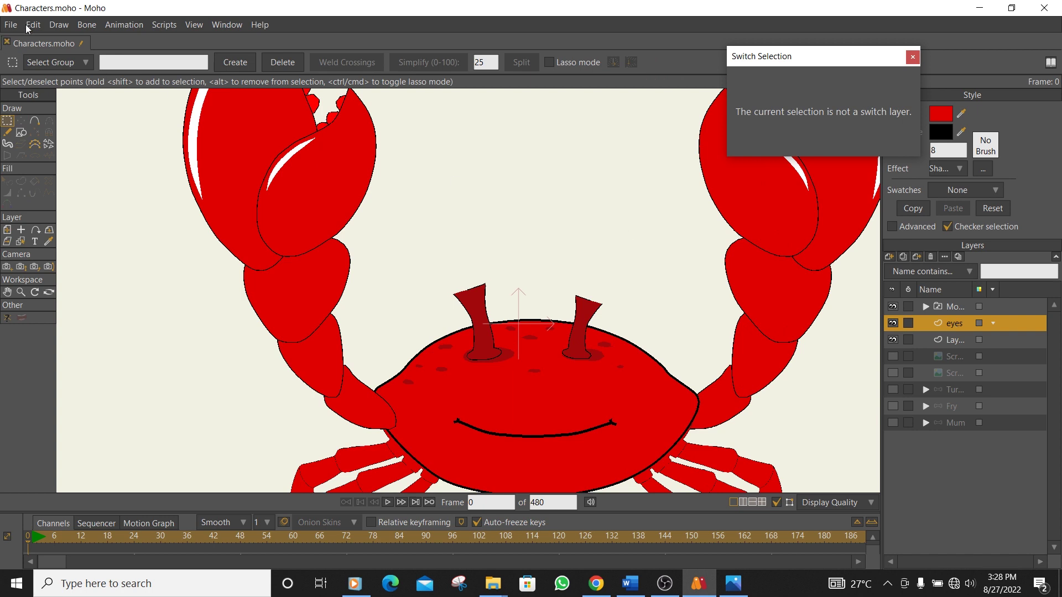
click(26, 25)
click(54, 99)
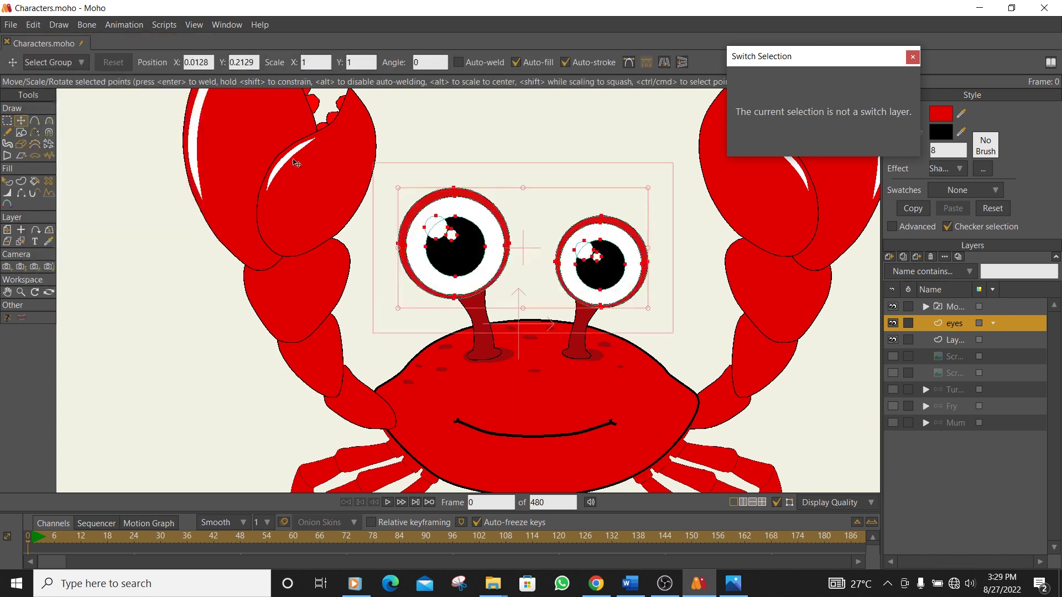
Duplicate the eyes layer and rename the copy eyes R.
click(903, 256)
double_click(956, 323)
double_click(966, 323)
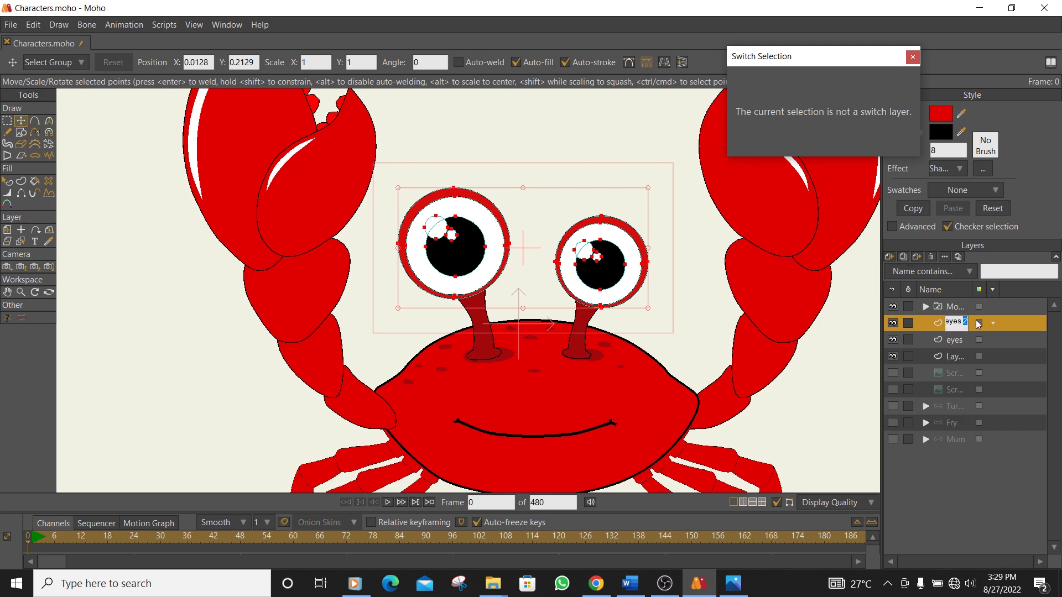
text(R)
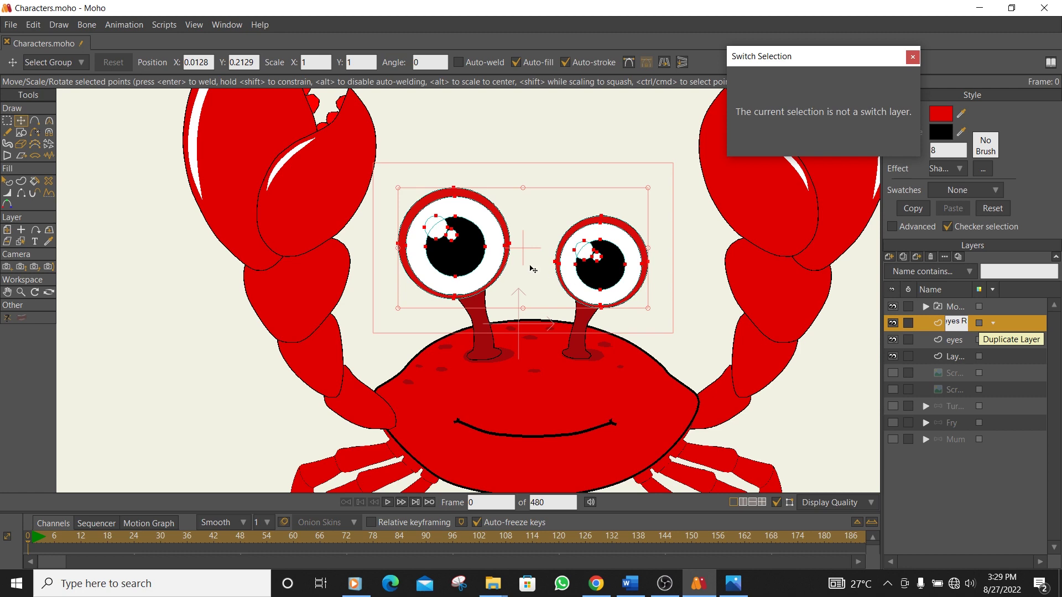
On the eyes R layer, shift the pupils and highlights of both eyes together to the right within the eyeballs.
click(7, 121)
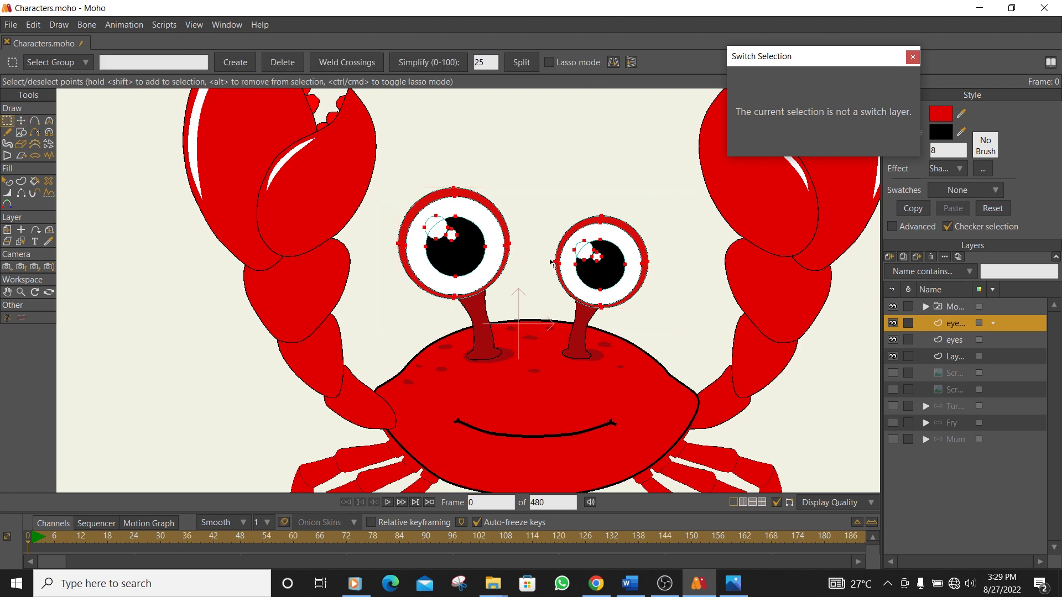
scroll(580, 264, up, 2)
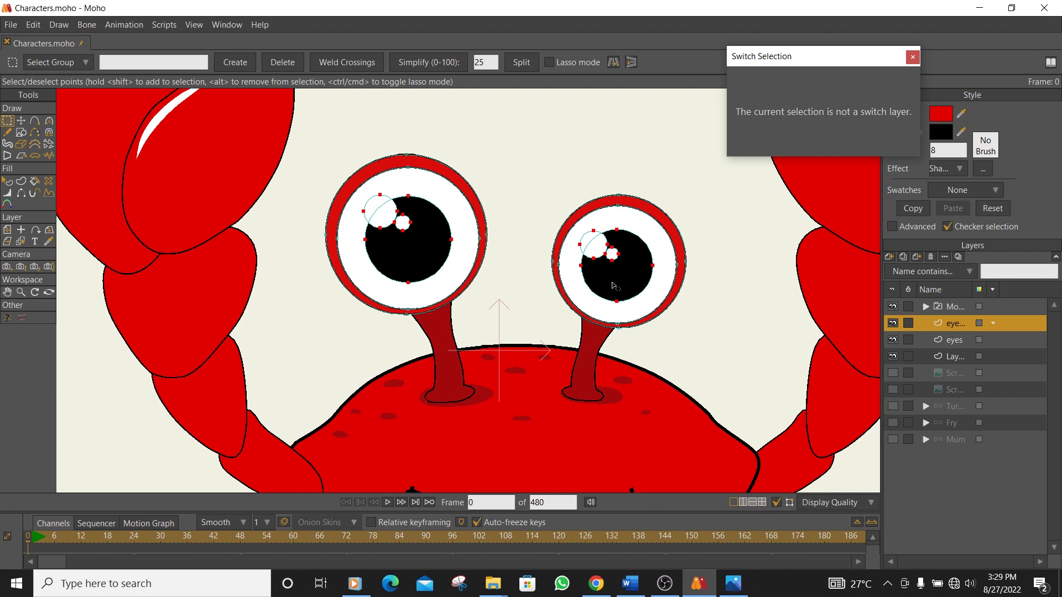
alt+click(629, 284)
key(ctrl+z)
key(t)
drag(448, 234, 498, 244)
scroll(490, 240, down, 3)
scroll(499, 250, up, 3)
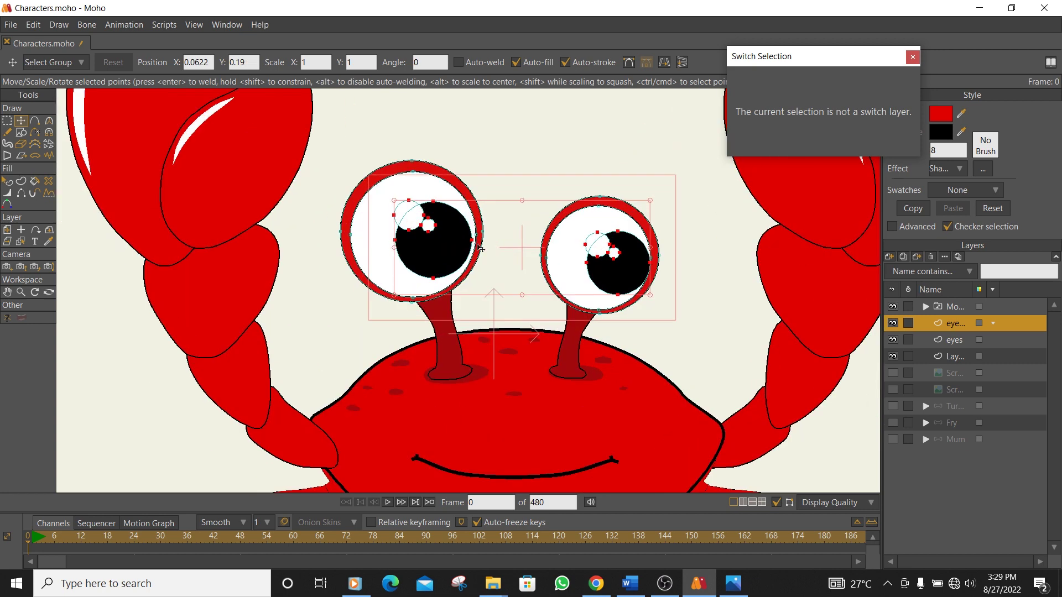
Nudge only the larger eye's pupil and highlights slightly further right and down on the eyes R layer.
click(6, 120)
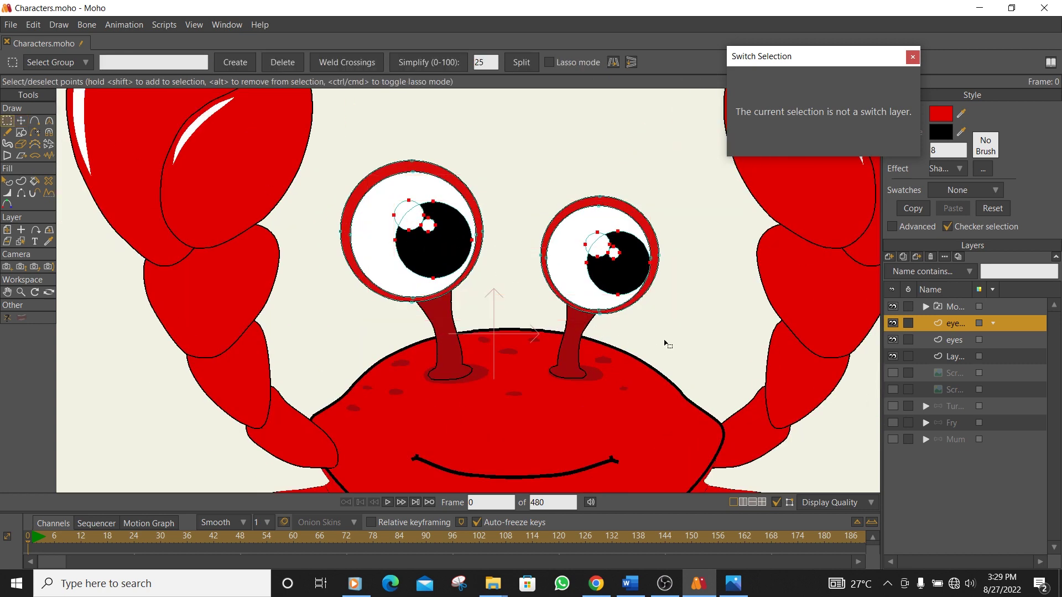
drag(688, 210, 528, 321)
key(t)
scroll(433, 240, up, 2)
drag(433, 238, 442, 243)
scroll(496, 267, down, 3)
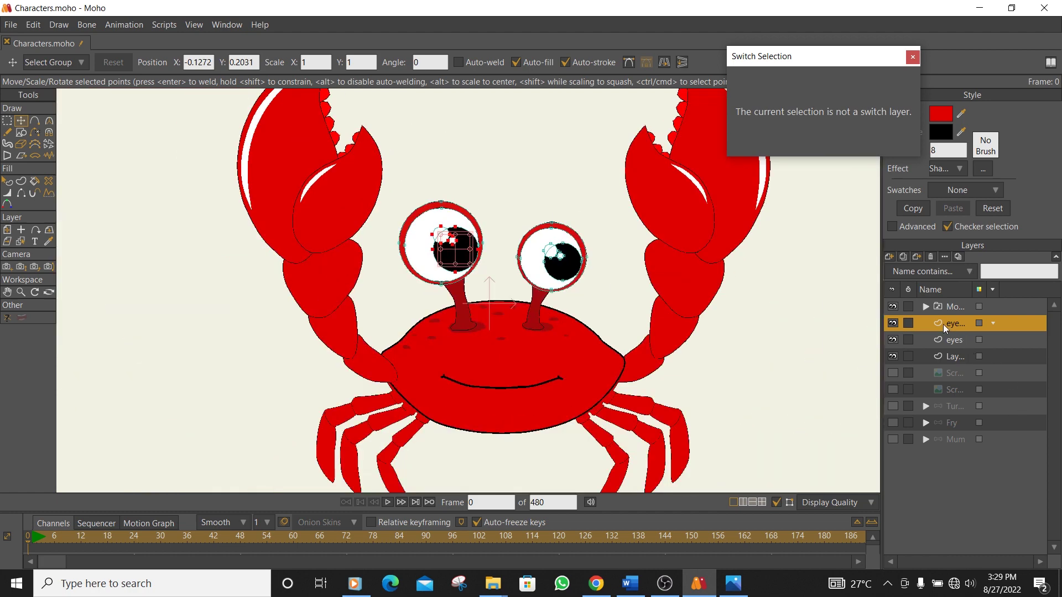
Duplicate the eyes layer as eyes L, and hide both the original eyes layer and eyes R.
click(893, 323)
click(942, 338)
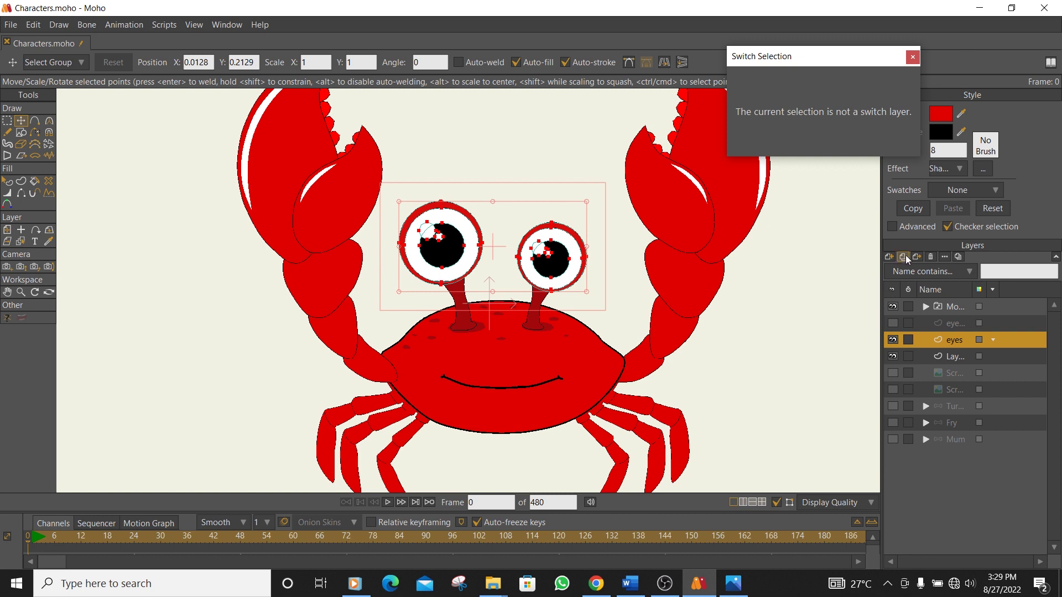
click(903, 256)
double_click(966, 339)
text(L)
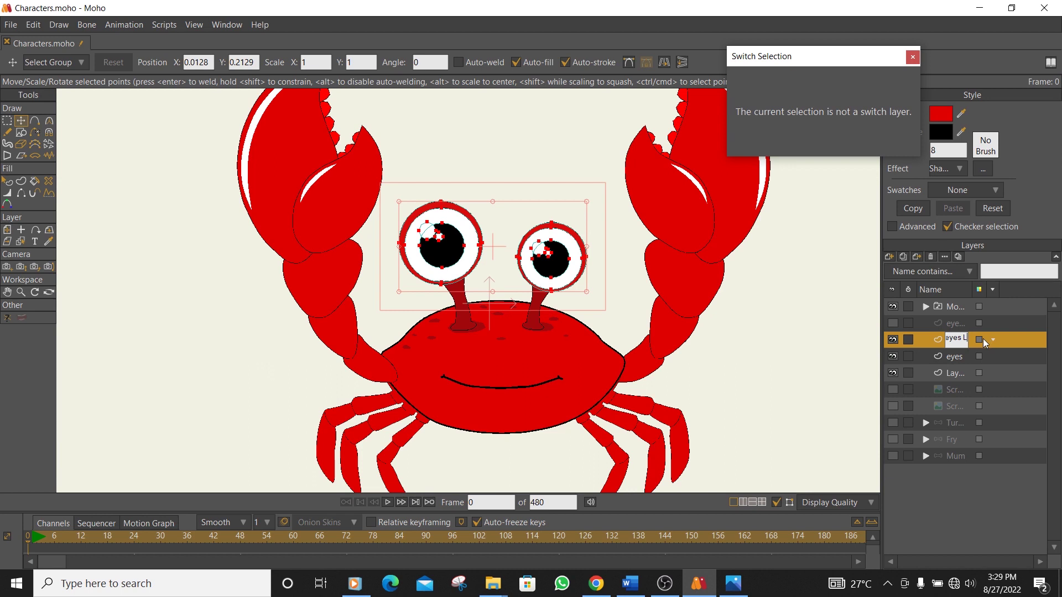
click(893, 357)
On the eyes L layer, shift the pupils and highlights of both eyes together to the left and slightly down within the eyeballs.
click(7, 121)
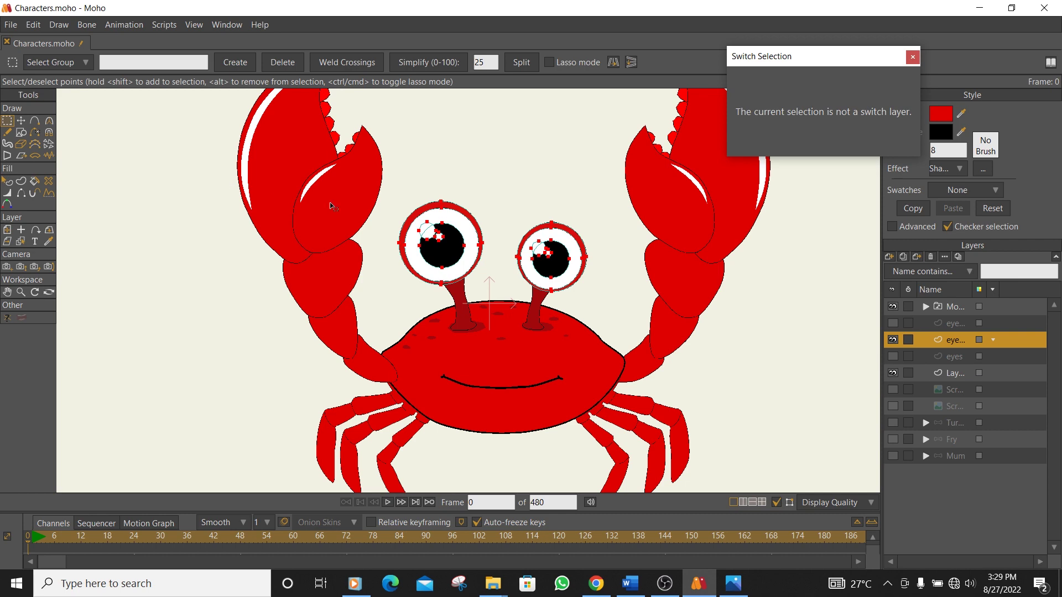
scroll(330, 206, up, 2)
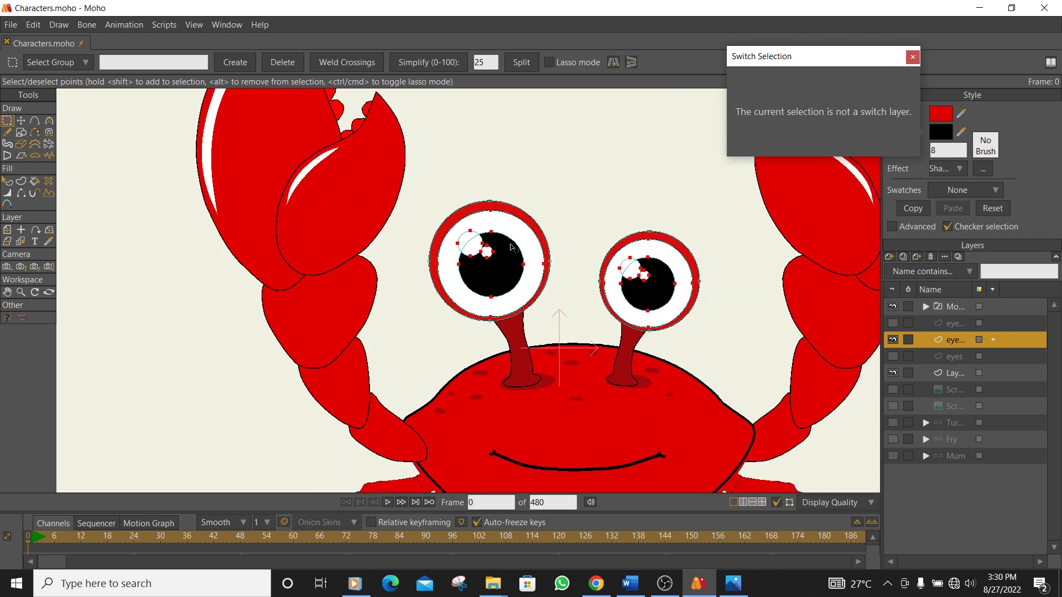
key(t)
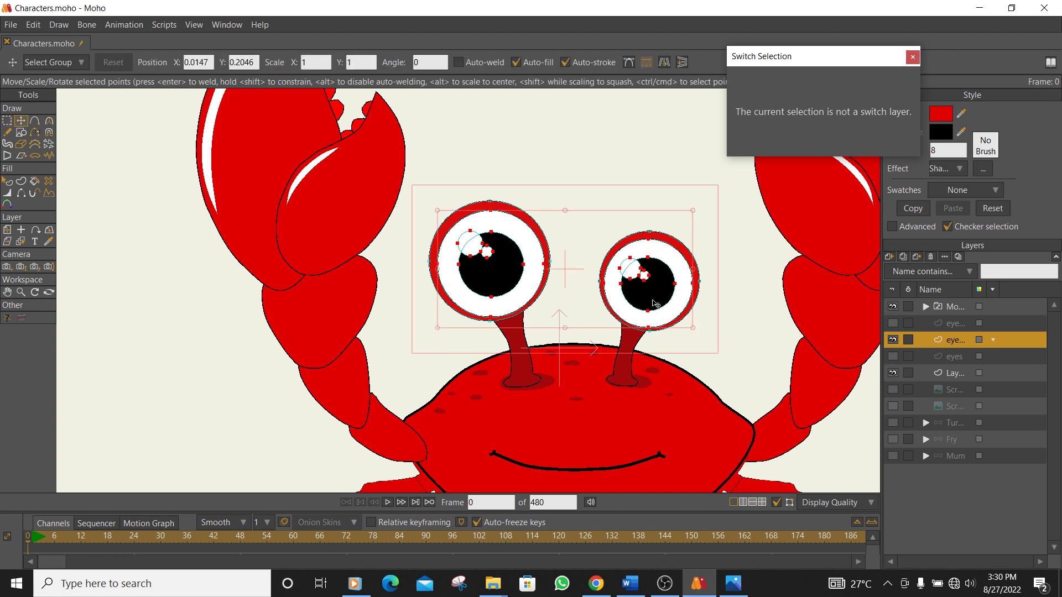
scroll(660, 275, up, 1)
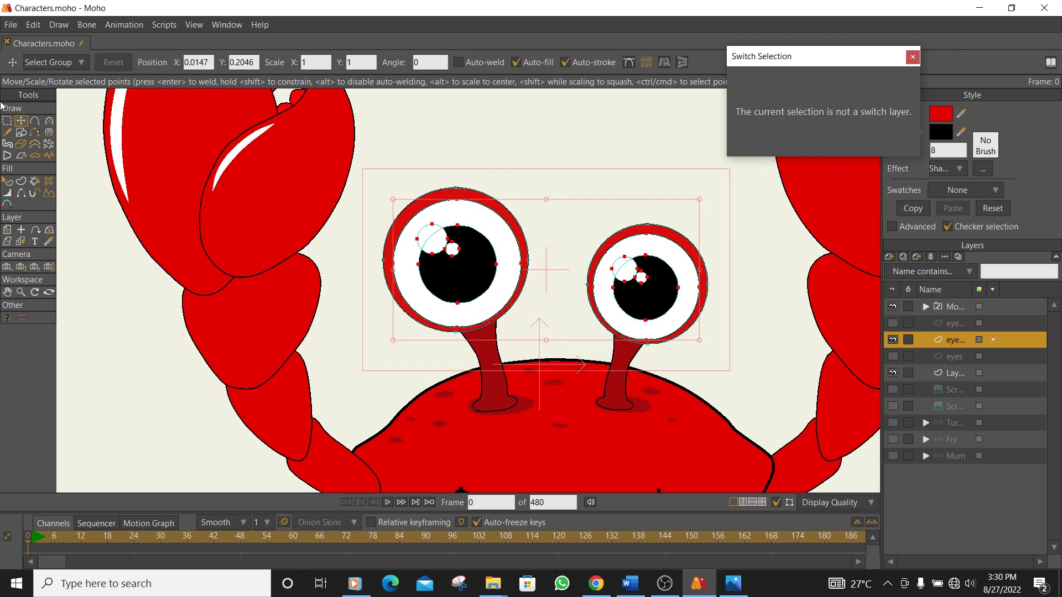
click(8, 121)
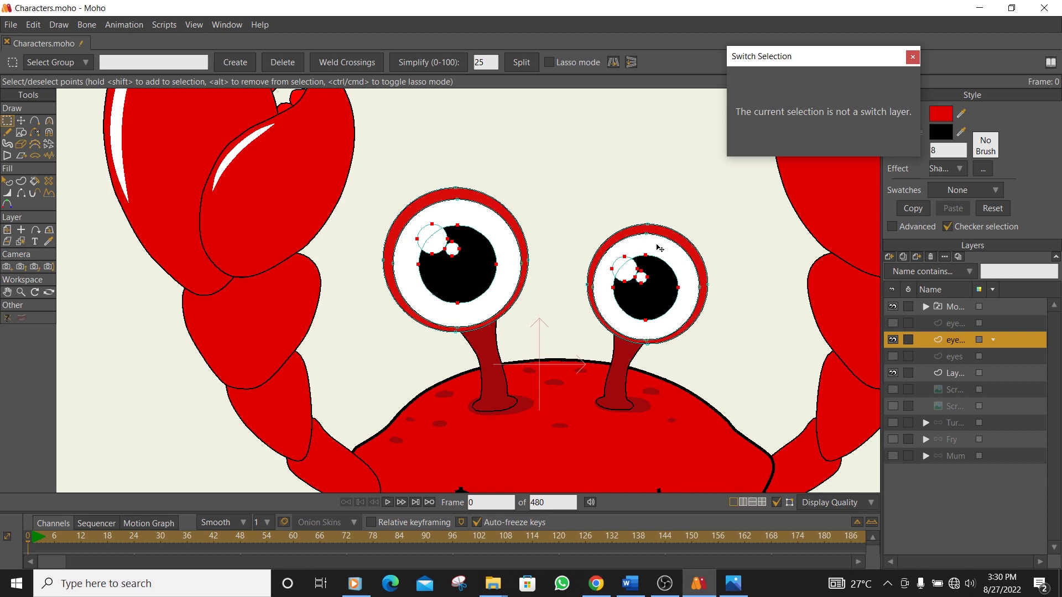
key(t)
drag(605, 284, 587, 293)
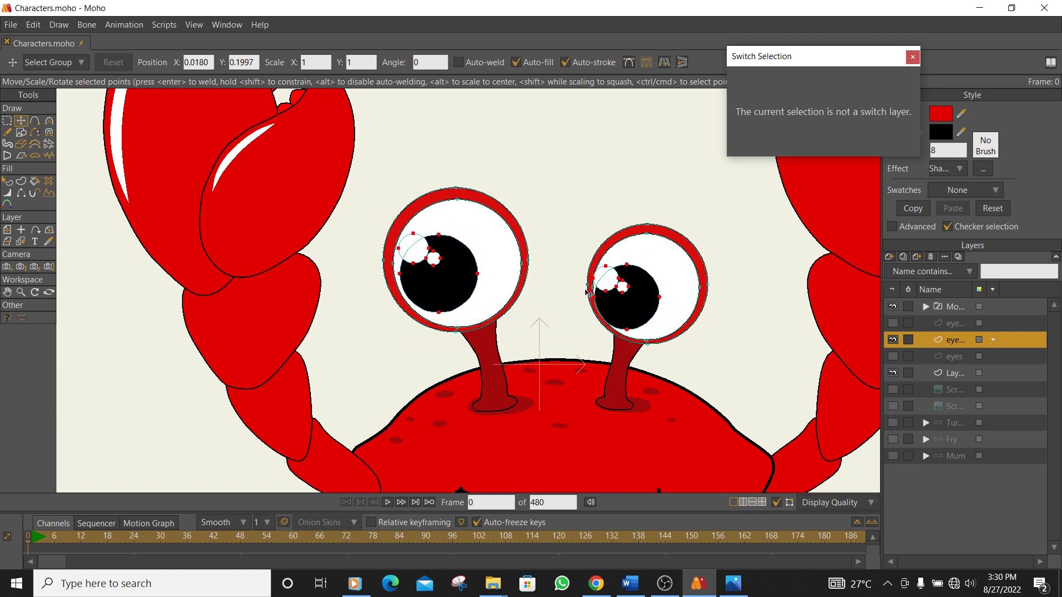
Nudge only the larger eye's pupil and highlights slightly further left and down on the eyes L layer.
click(6, 121)
scroll(613, 290, up, 3)
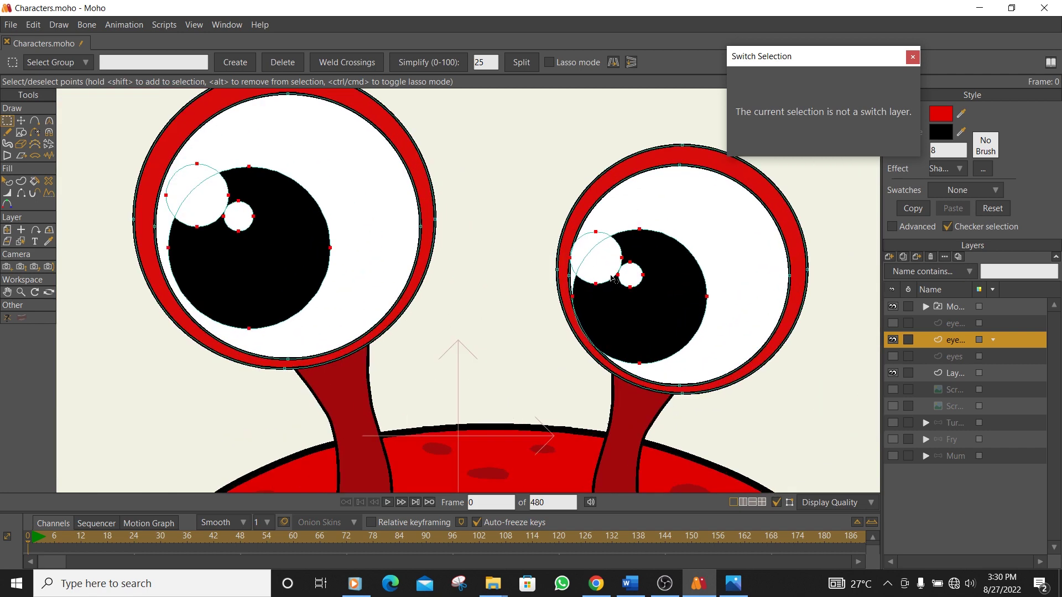
drag(819, 212, 507, 392)
key(t)
drag(224, 239, 215, 244)
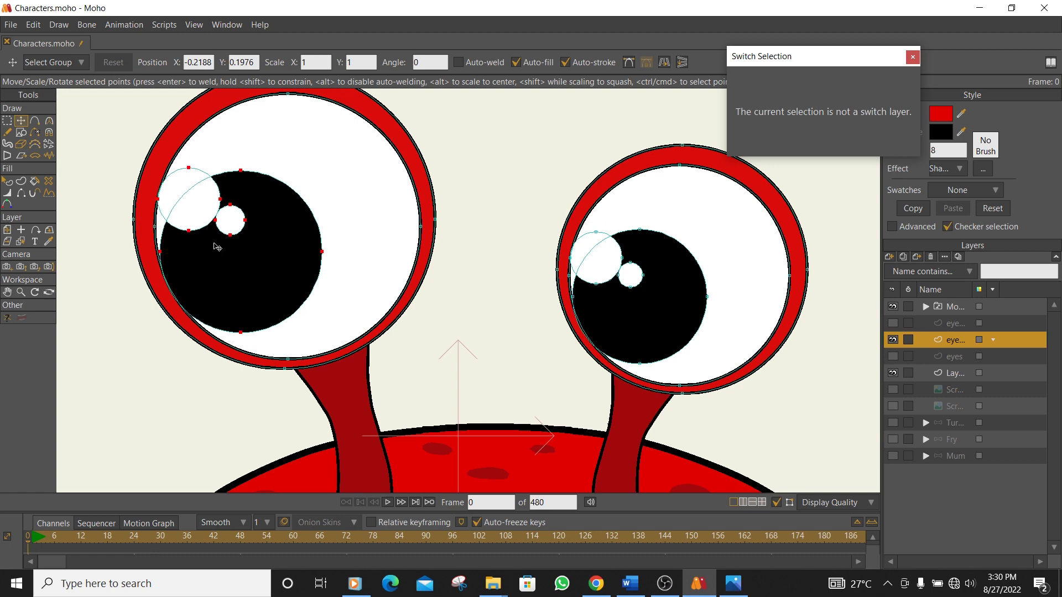
scroll(463, 266, down, 3)
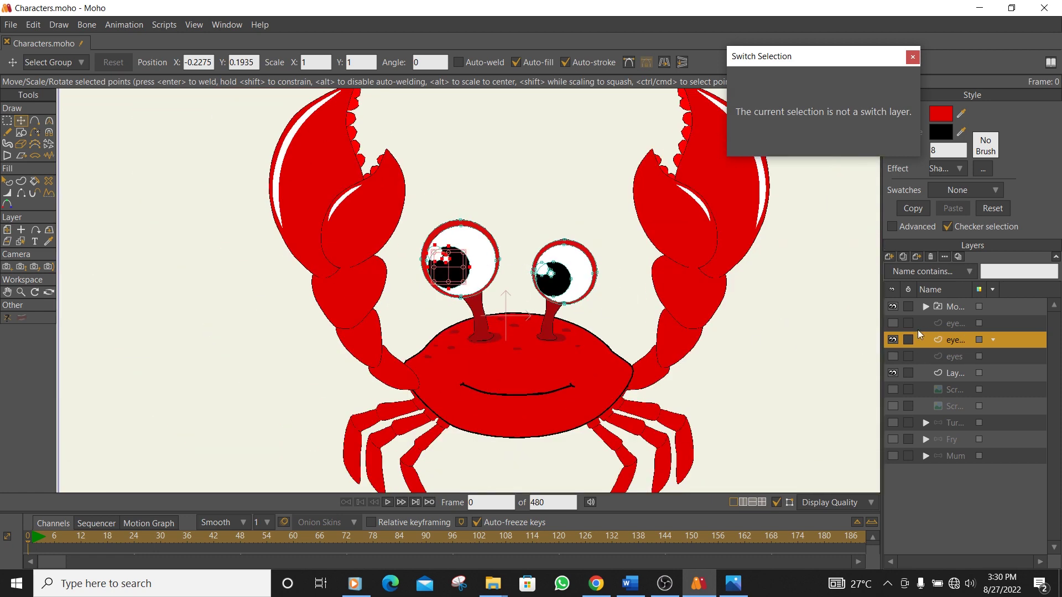
Toggle the eyes R layer's visibility repeatedly to compare its gaze with the eyes L layer.
click(895, 323)
click(894, 323)
click(895, 323)
click(895, 323)
click(895, 323)
click(894, 323)
click(894, 323)
click(894, 323)
Hide eyes L, duplicate the visible eyes layer, rename the copy for the downward gaze, and hide the original eyes layer.
click(893, 340)
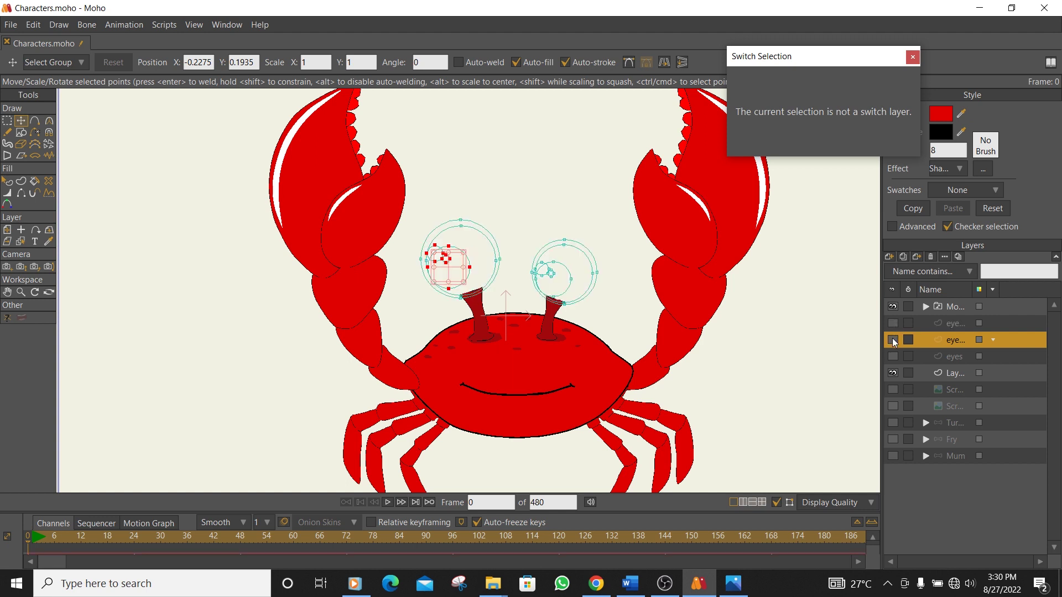
click(894, 357)
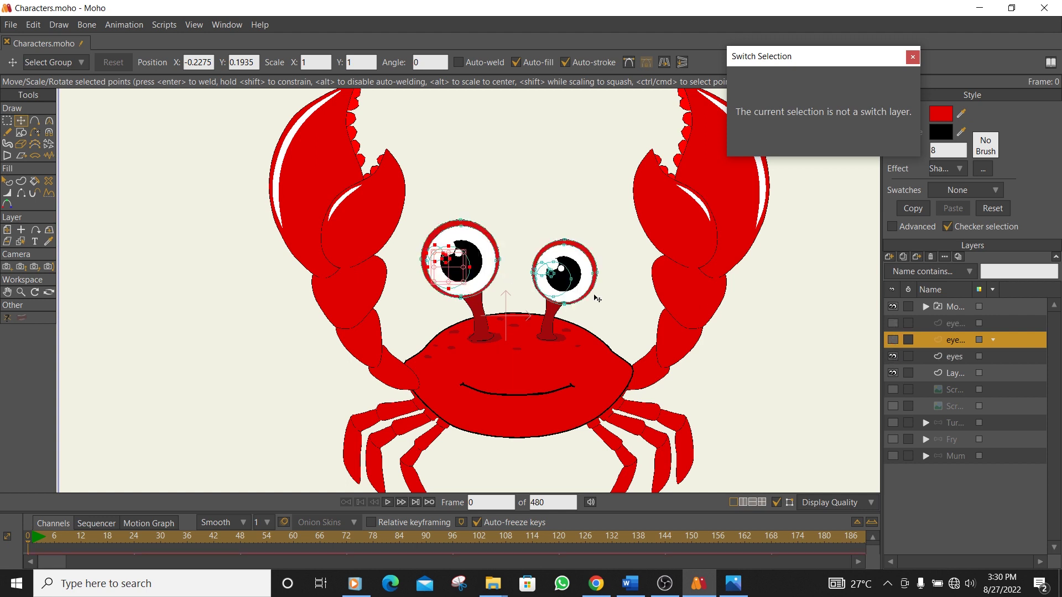
click(957, 356)
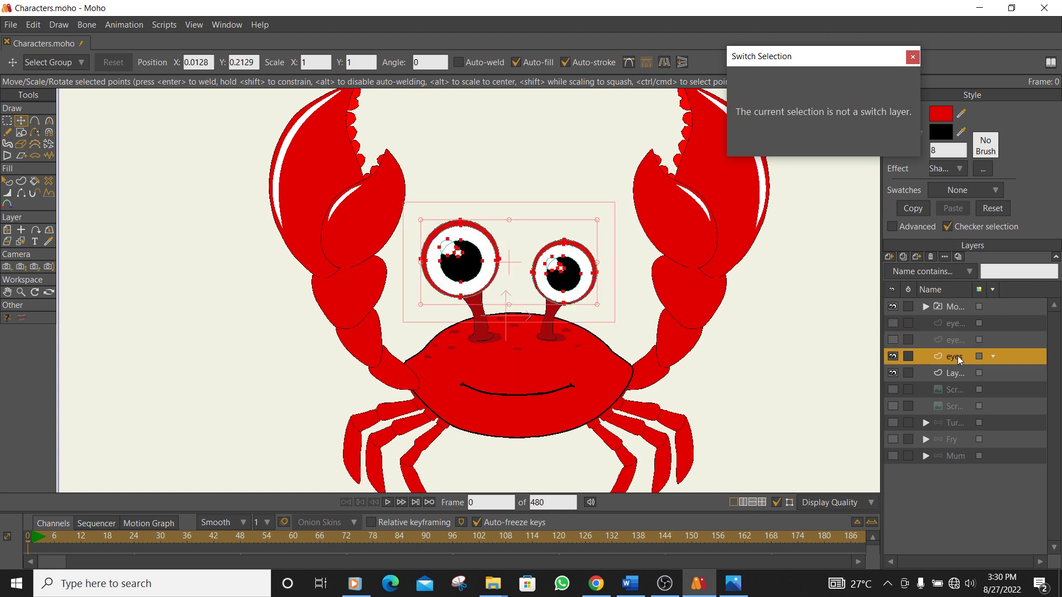
click(904, 257)
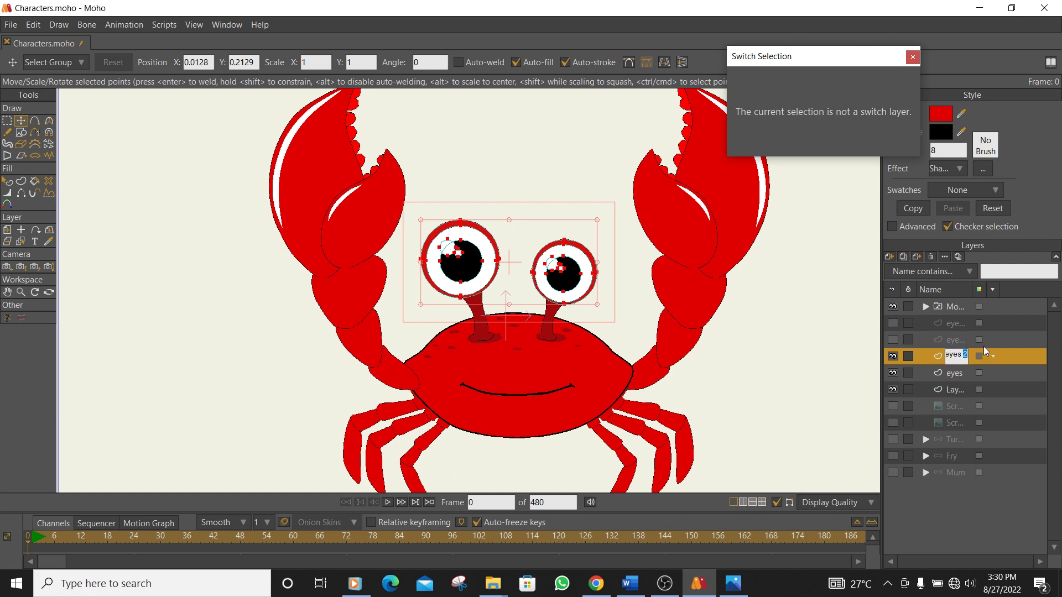
text(FDwn)
click(893, 373)
On the downward-gaze eyes layer, move the pupils and highlights of both eyes together straight down to the lower part of the eyeballs.
scroll(470, 259, up, 2)
click(8, 120)
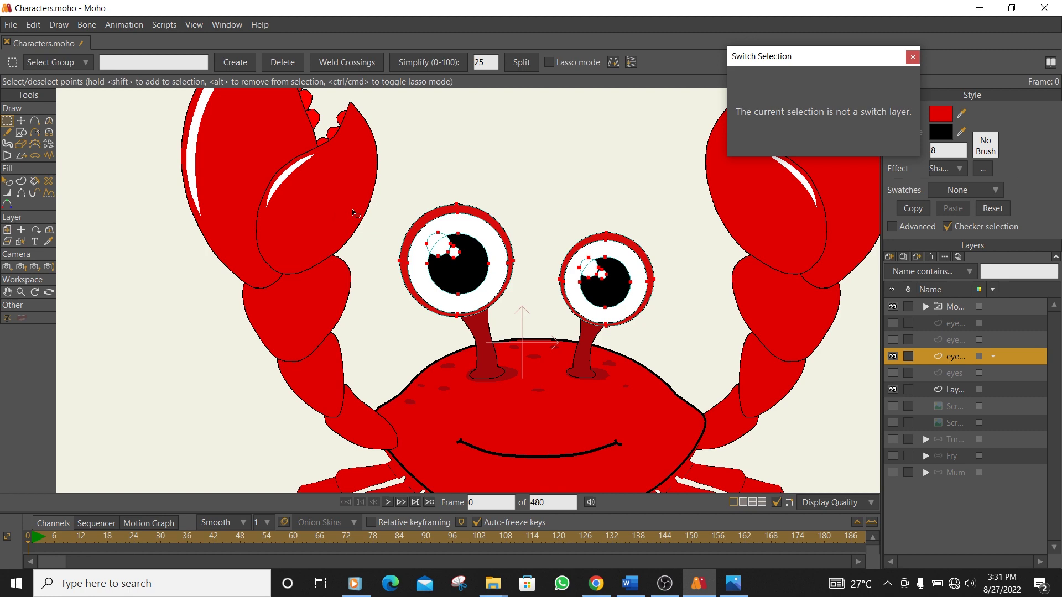
scroll(354, 213, up, 1)
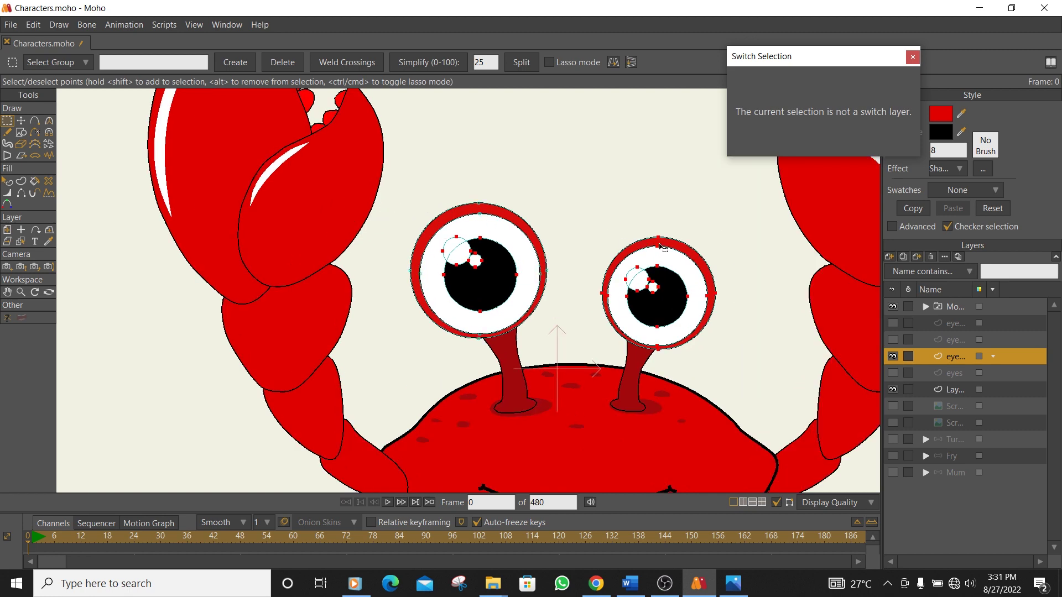
drag(662, 259, 606, 181)
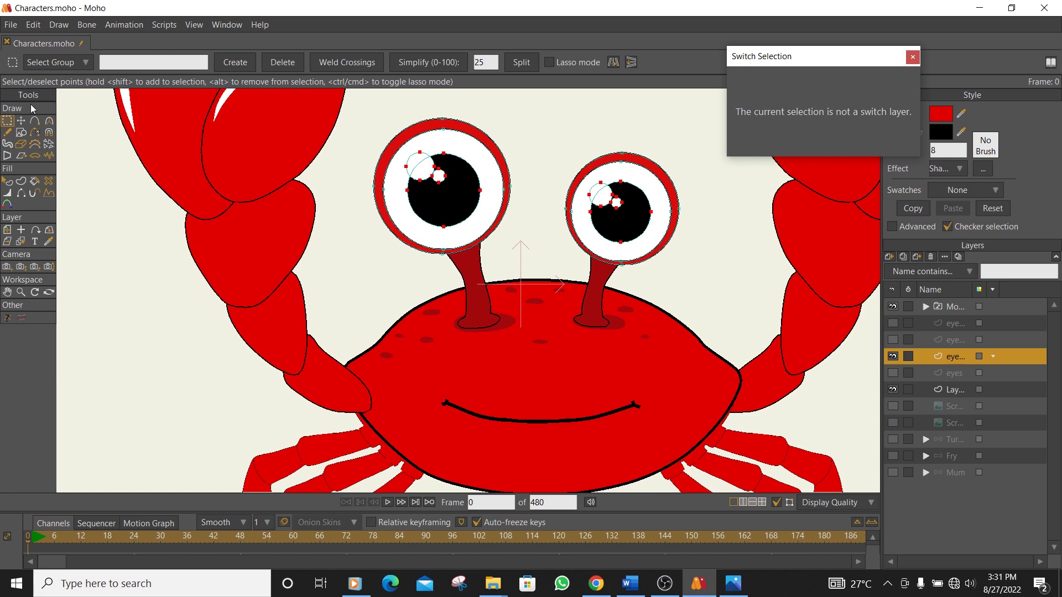
click(21, 121)
drag(518, 192, 519, 212)
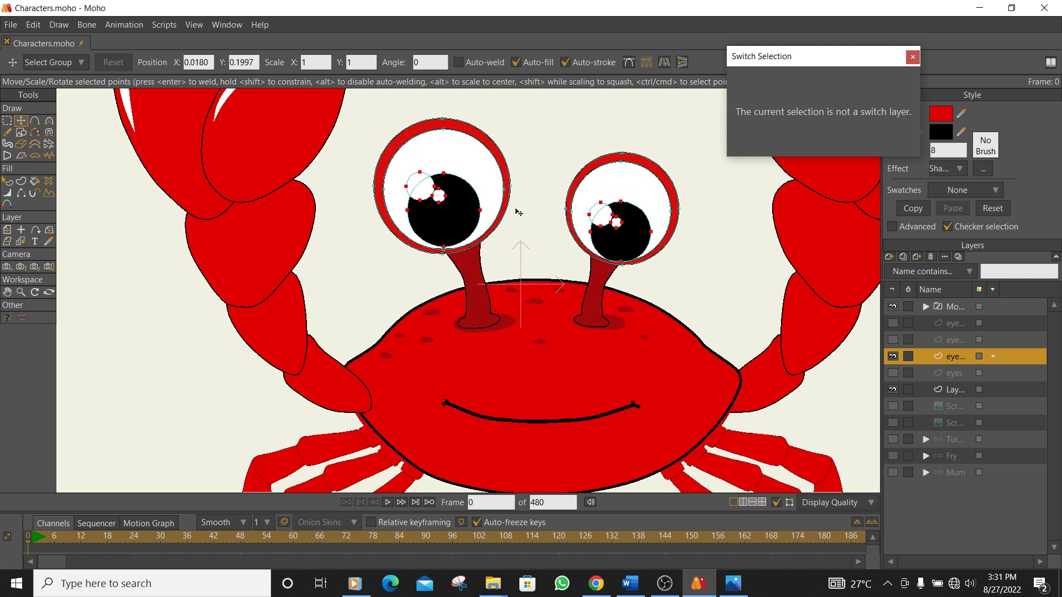
Nudge only the larger eye's pupil and highlights slightly further down on the downward-gaze layer.
key(g)
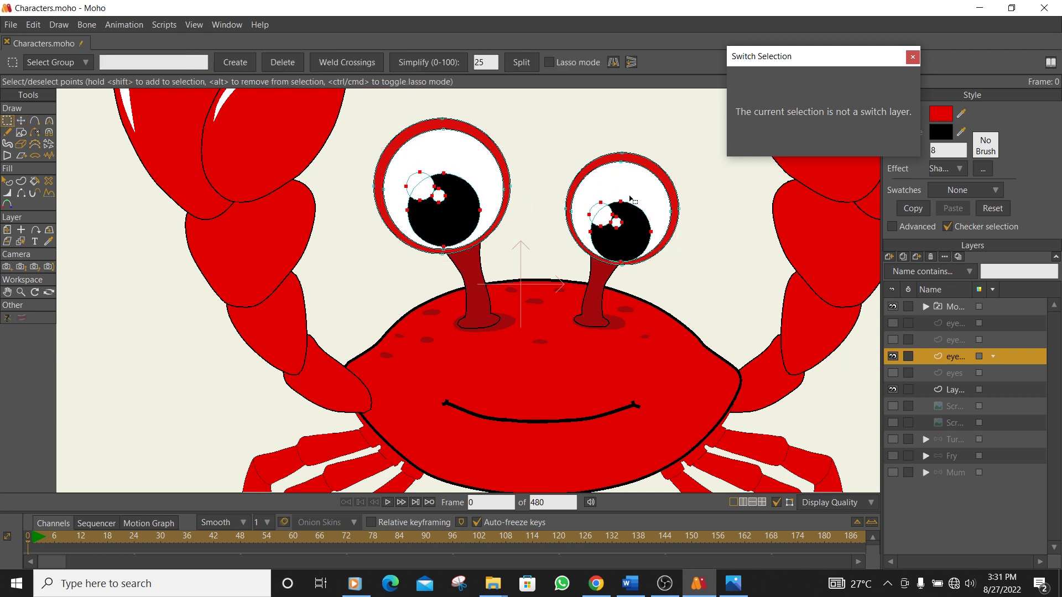
drag(698, 190, 546, 294)
key(t)
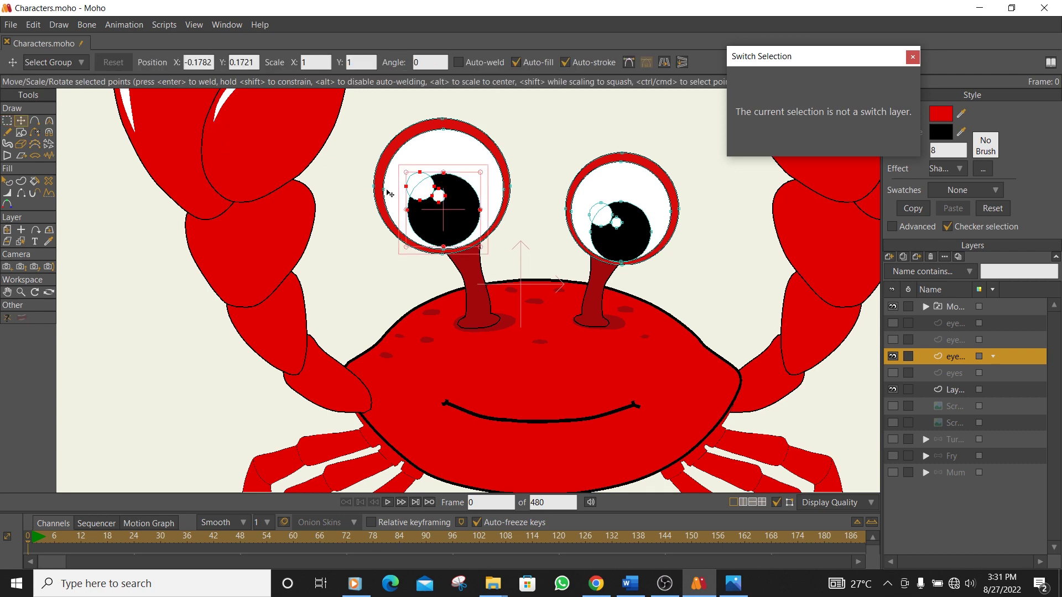
drag(426, 210, 428, 217)
scroll(544, 221, down, 5)
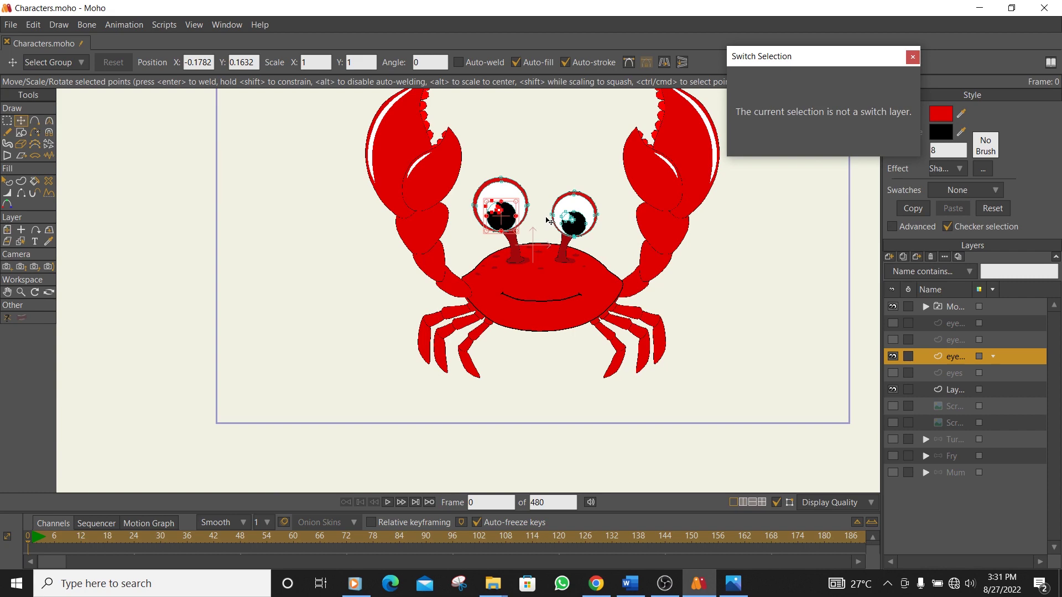
scroll(549, 220, up, 5)
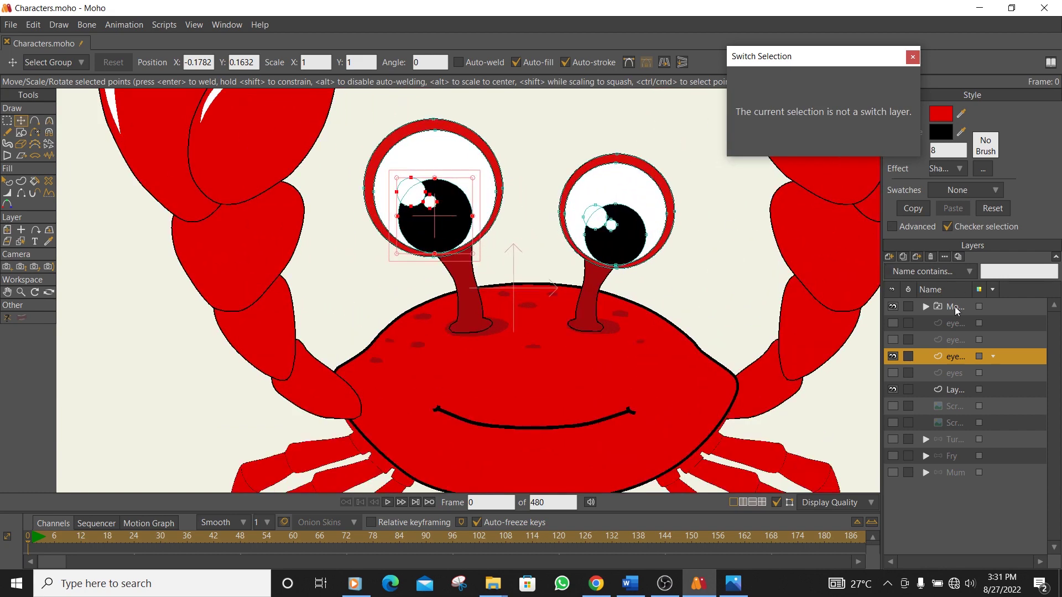
Hide the downward-gaze eyes layer, and show and select the original eyes layer.
click(948, 339)
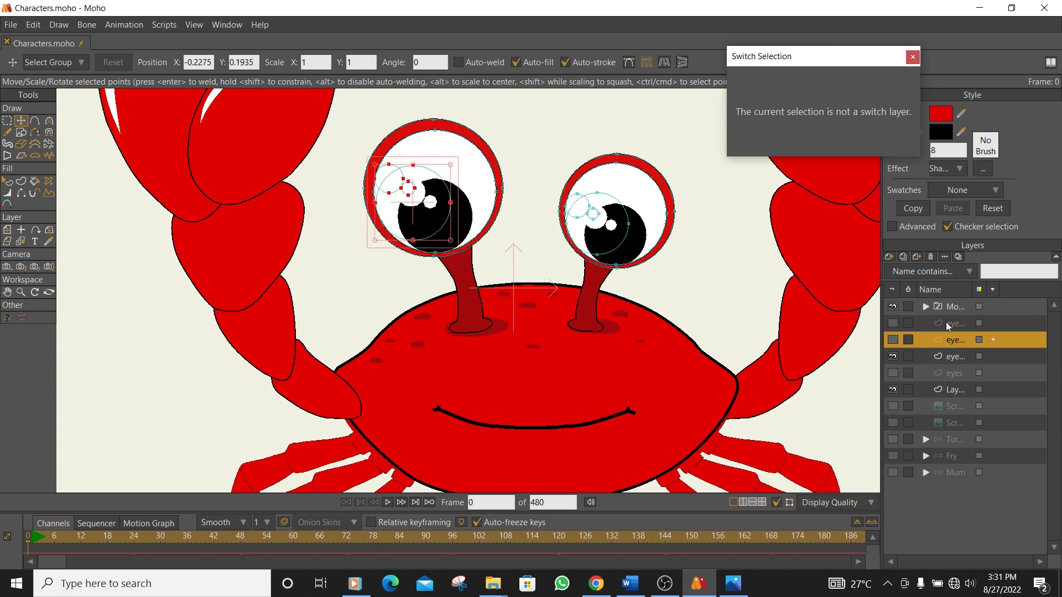
click(947, 324)
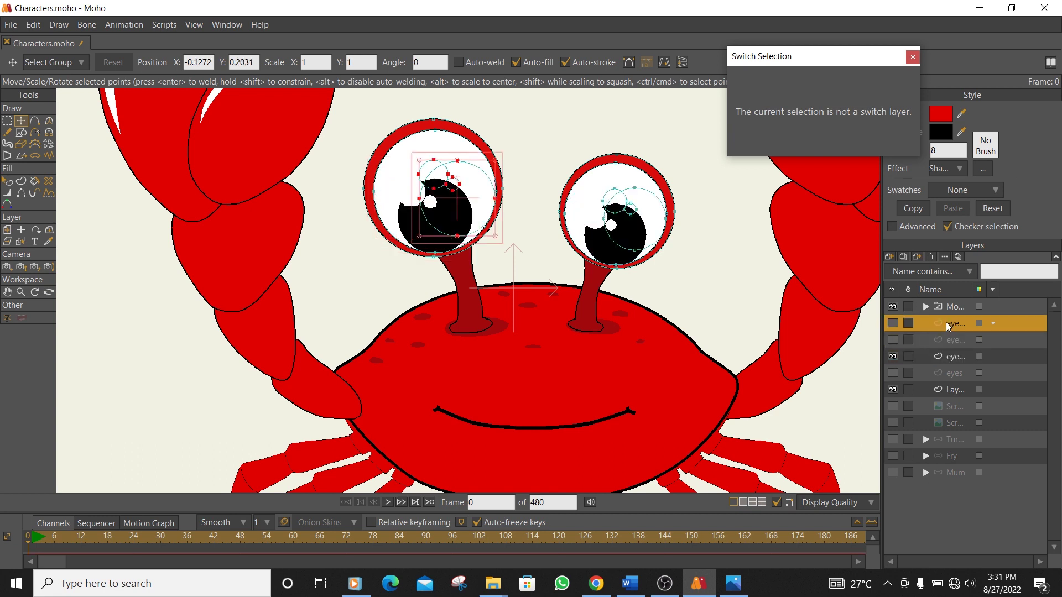
click(894, 357)
click(894, 373)
click(950, 374)
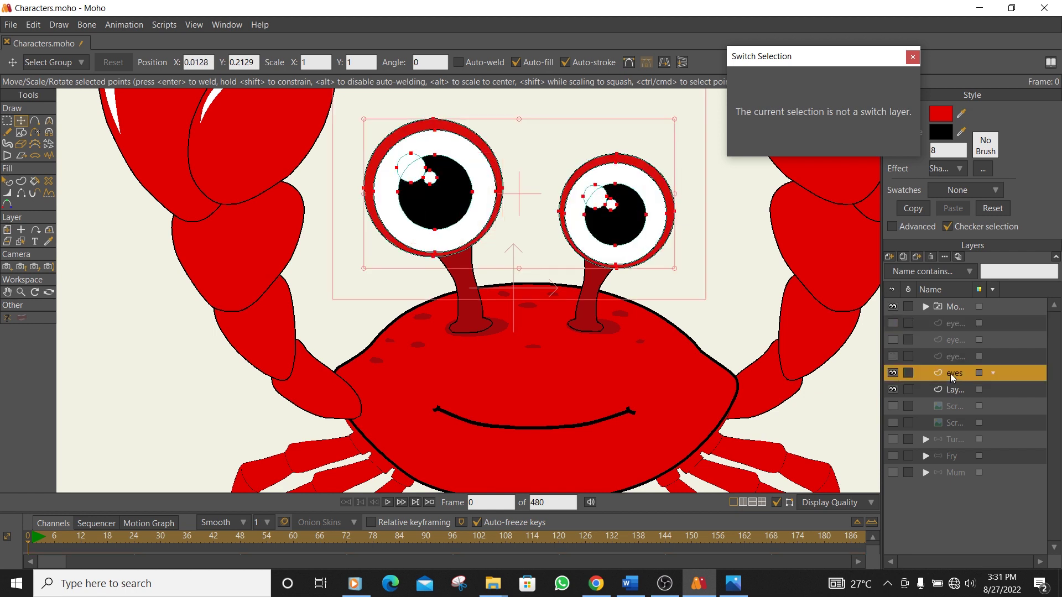
Duplicate the eyes layer, rename the copy eyes Up, and hide the original eyes layer.
click(904, 257)
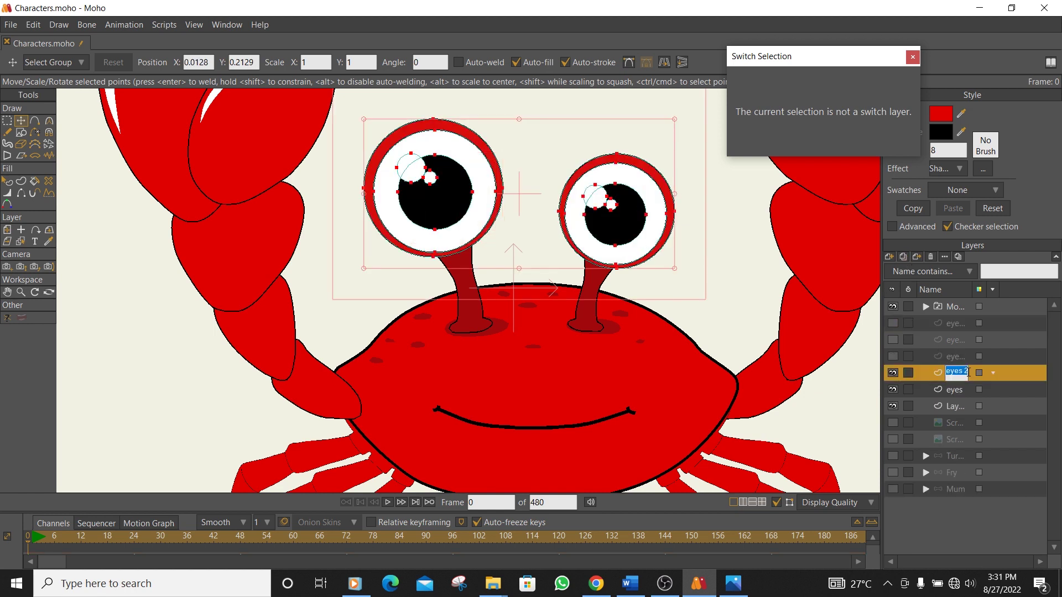
click(963, 374)
double_click(966, 372)
text(U)
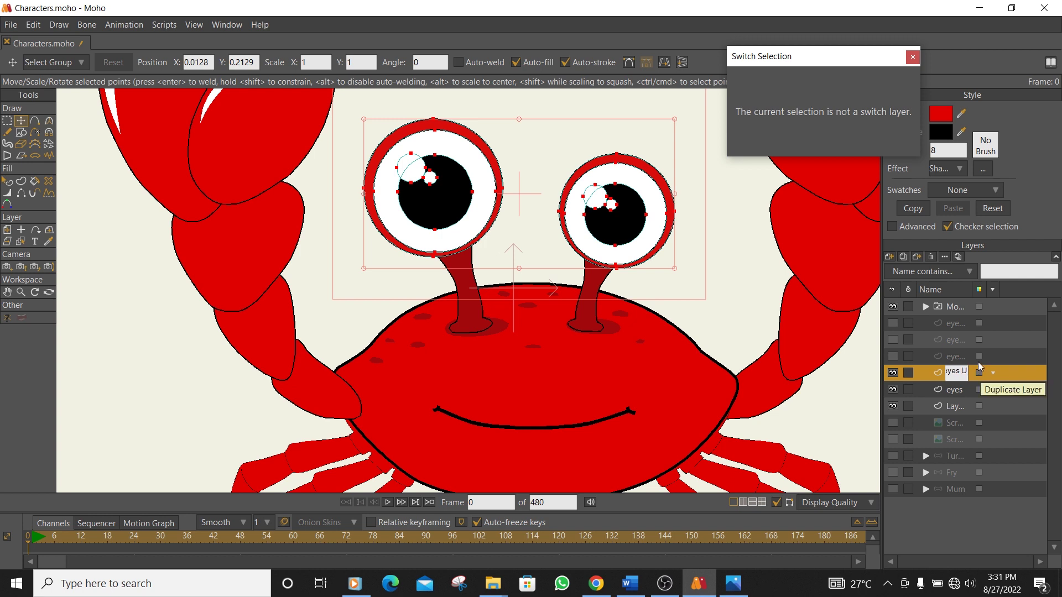
text(p)
key(Return)
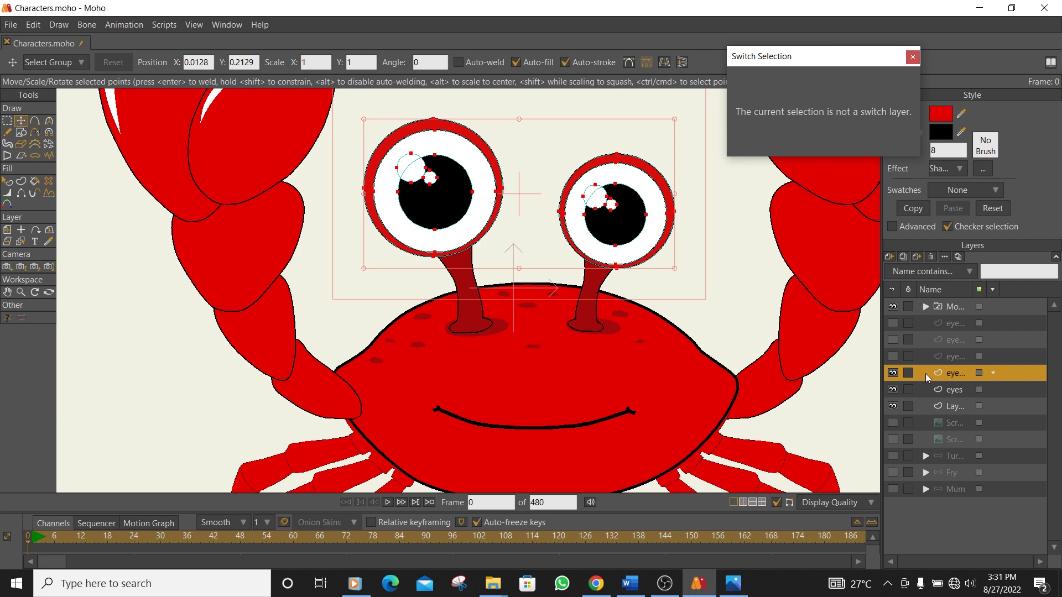
click(893, 390)
On the eyes Up layer, move the pupils and highlights of both eyes together to the upper part of the eyeballs.
click(7, 121)
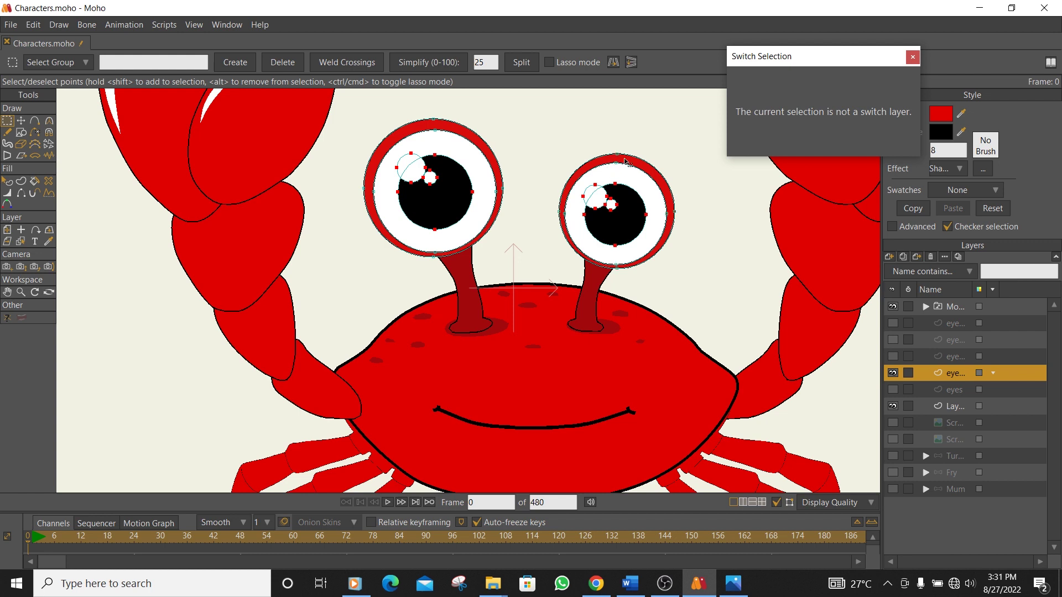
key(t)
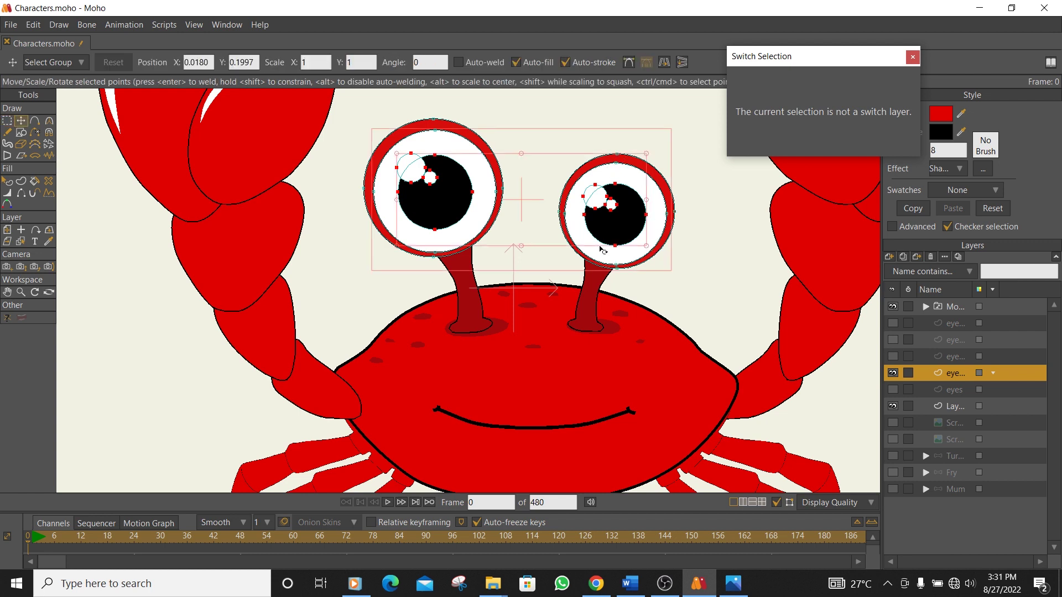
drag(590, 211, 585, 184)
Nudge only the larger eye's pupil and highlights slightly further up on the eyes Up layer.
scroll(442, 147, up, 5)
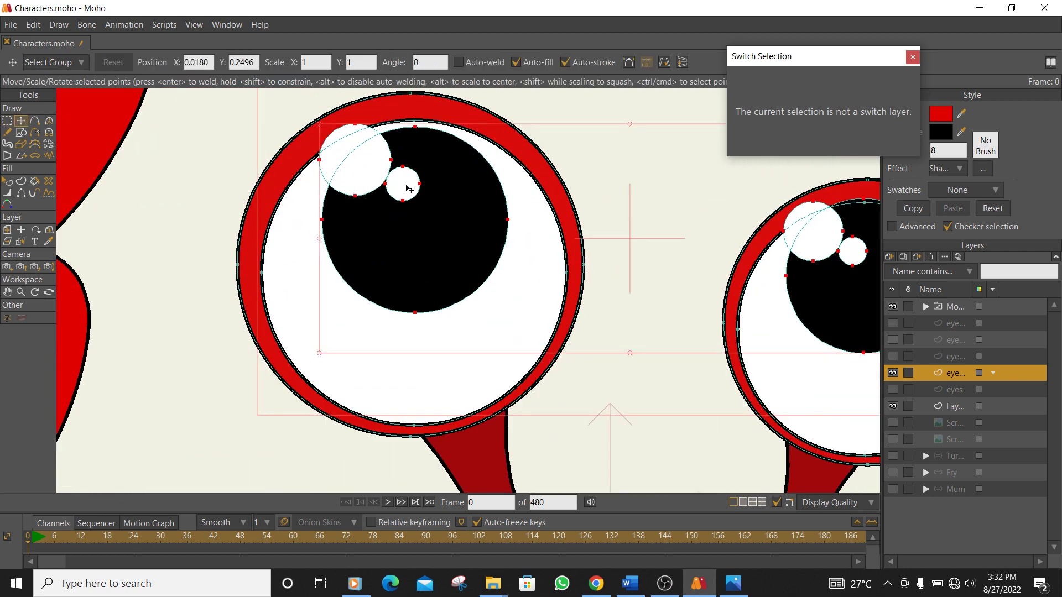
drag(609, 230, 309, 203)
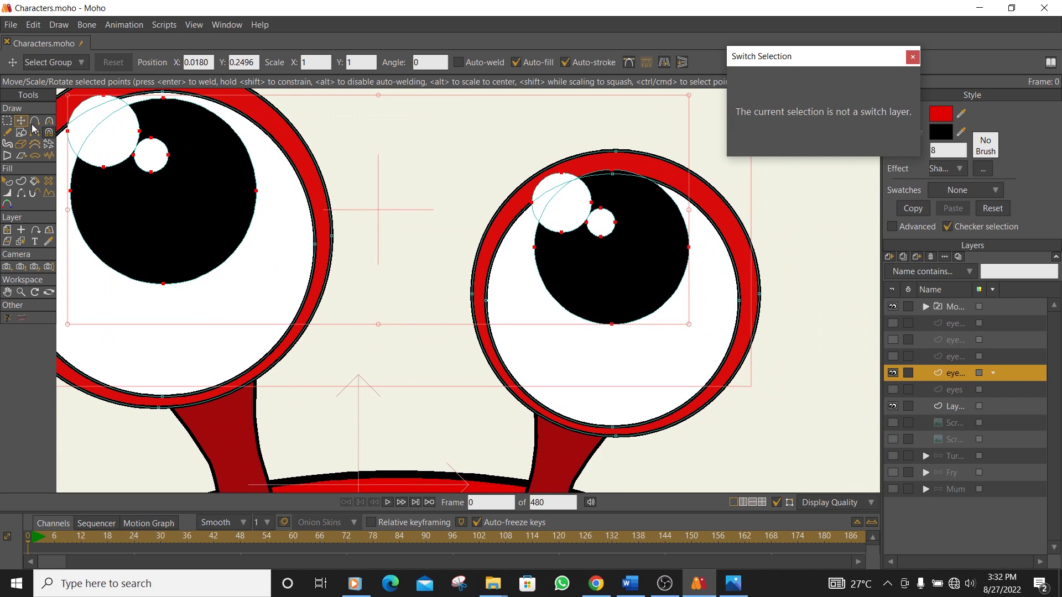
click(7, 121)
drag(728, 184, 490, 336)
drag(553, 178, 539, 287)
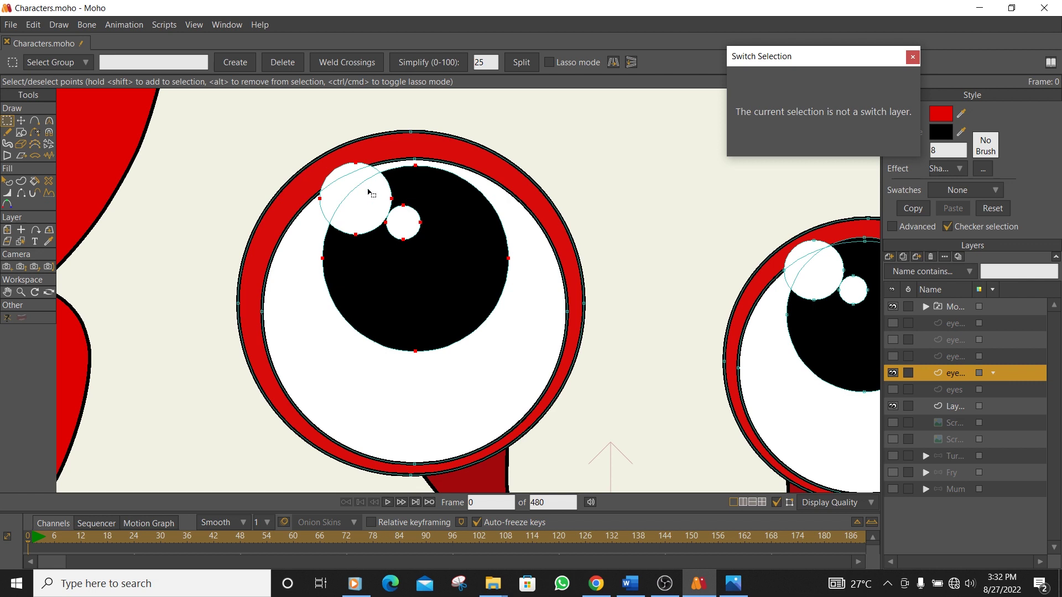
key(t)
drag(412, 225, 407, 216)
Move the large highlight of each eye slightly down and right so it sits inside the eyeball on the eyes Up layer.
double_click(336, 172)
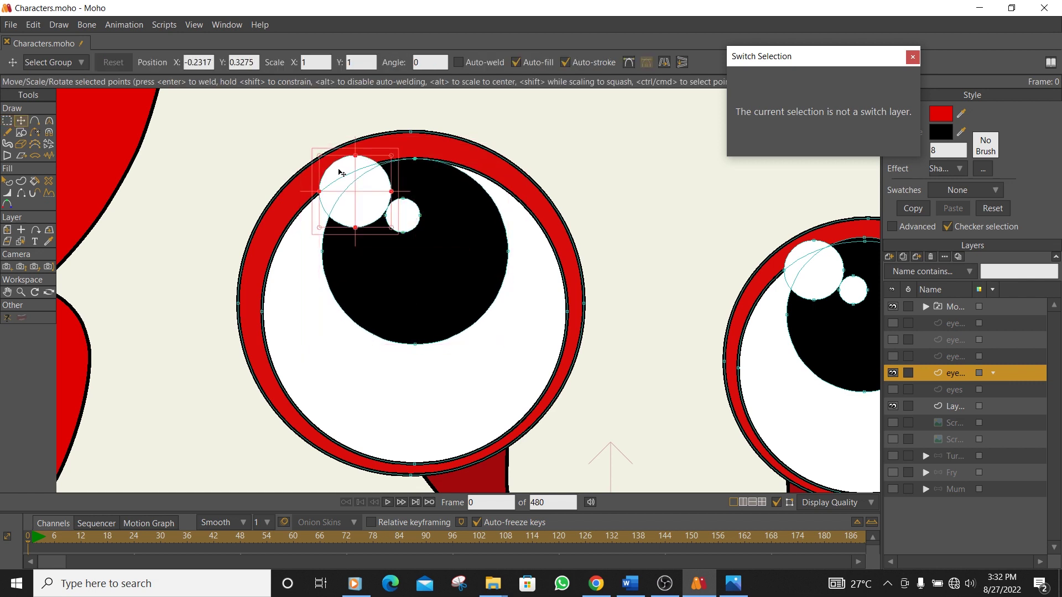
drag(350, 169, 354, 187)
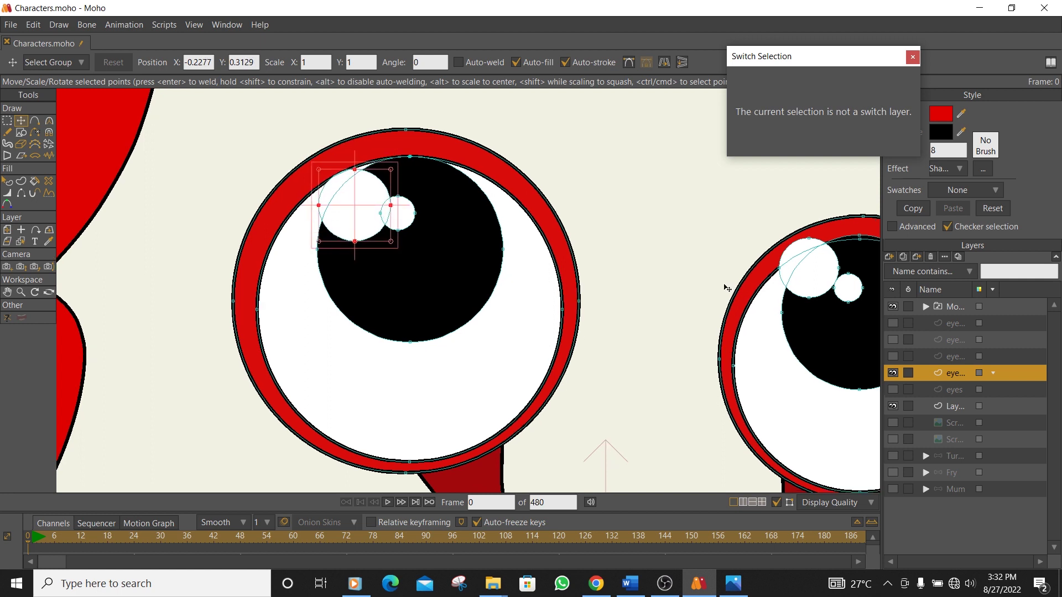
drag(818, 289, 581, 223)
click(653, 204)
key(ctrl+z)
click(562, 196)
drag(562, 196, 569, 208)
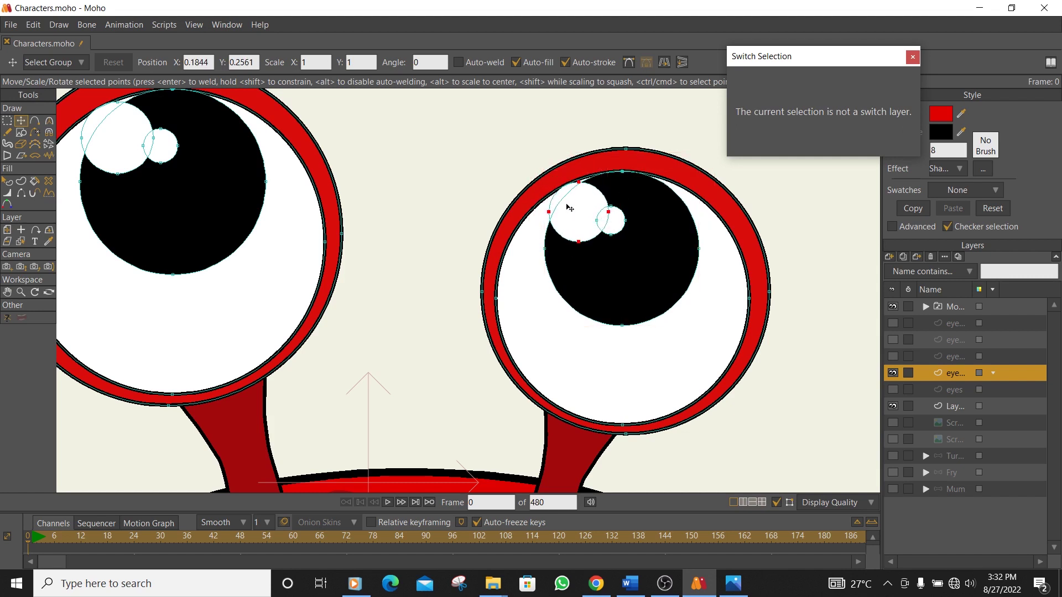
Nudge the smaller eye's large highlight on the eyes Up layer slightly down and right, to about X 0.19, Y 0.25.
drag(568, 208, 573, 203)
scroll(581, 221, down, 4)
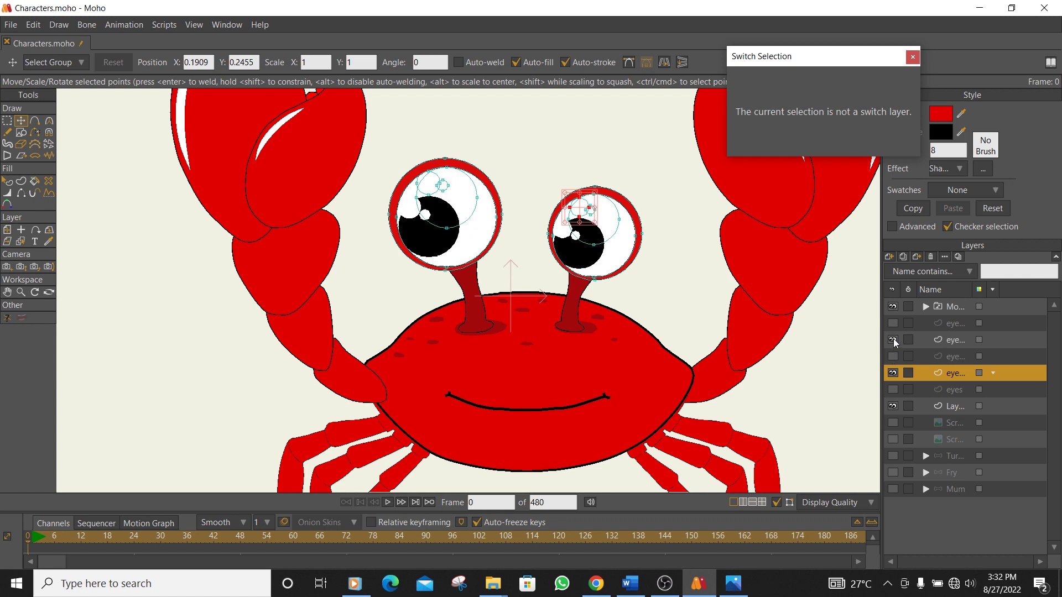
Show the left-looking eye layer and move the pupils and highlights of both eyes together slightly up.
click(893, 340)
scroll(531, 301, down, 2)
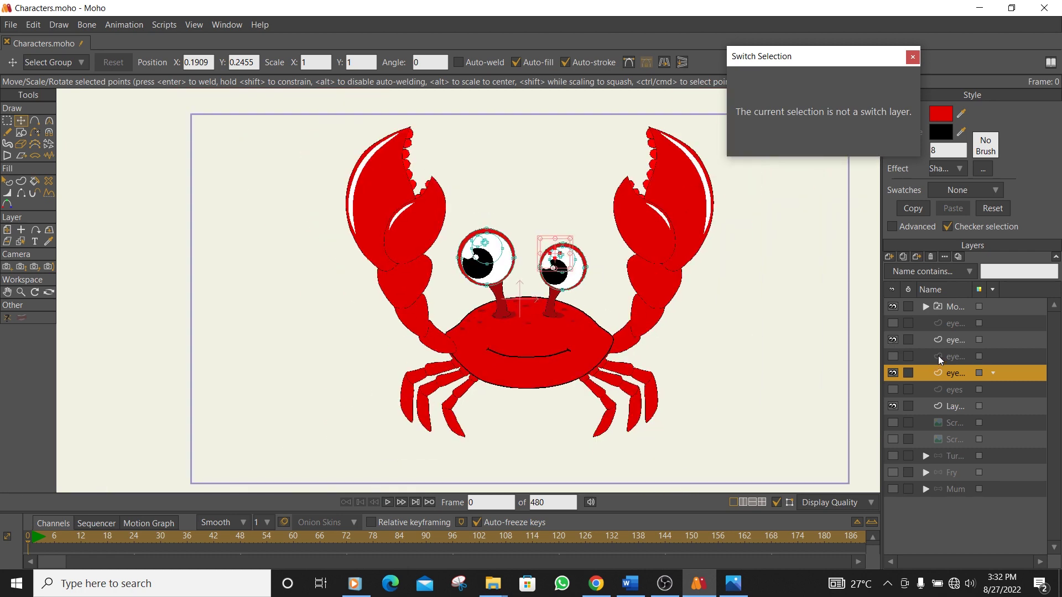
click(955, 340)
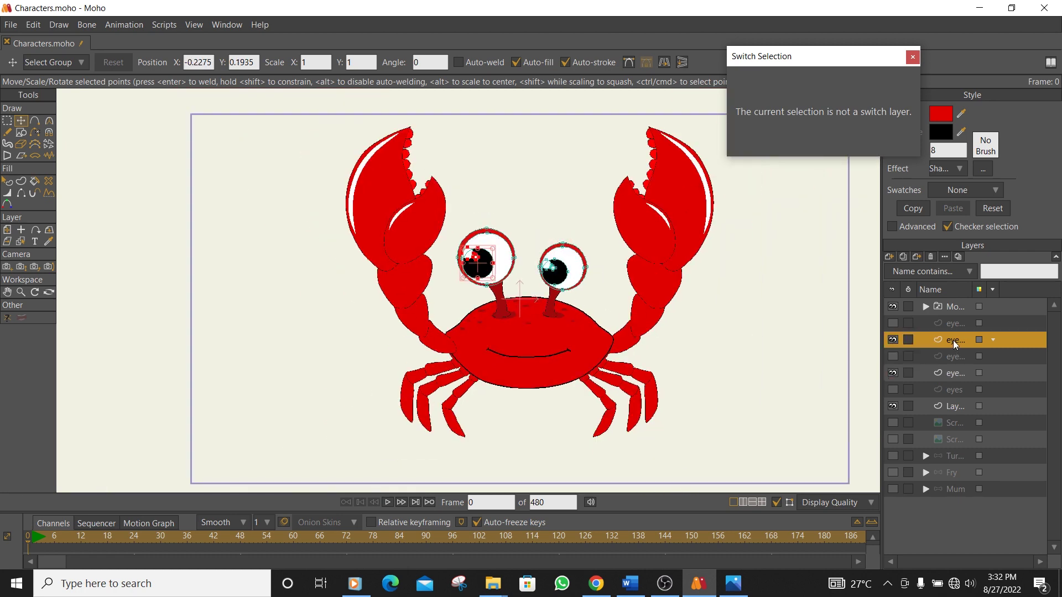
click(6, 121)
scroll(468, 250, up, 2)
drag(698, 220, 425, 330)
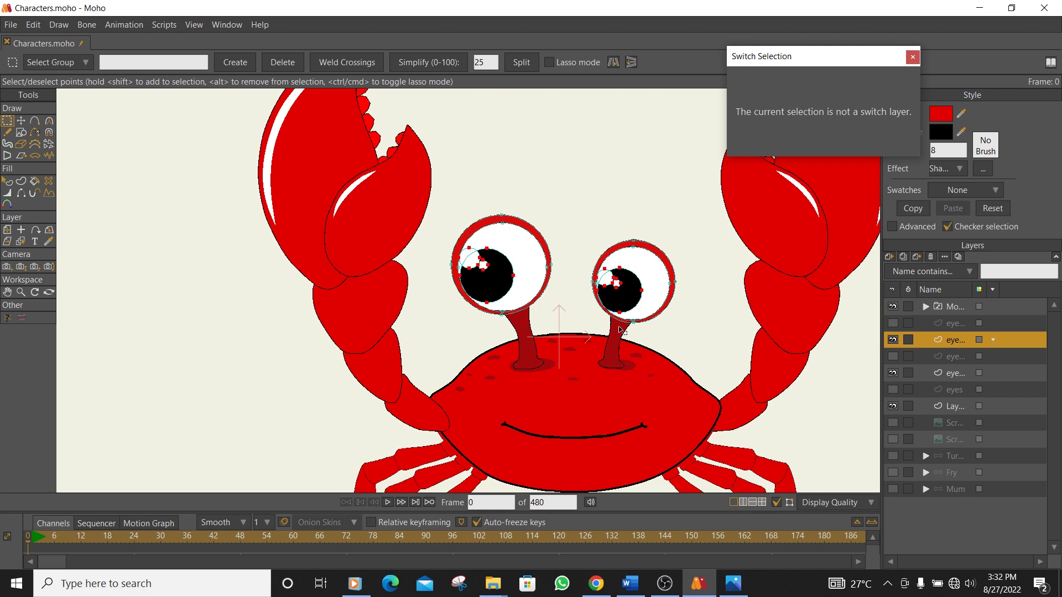
key(t)
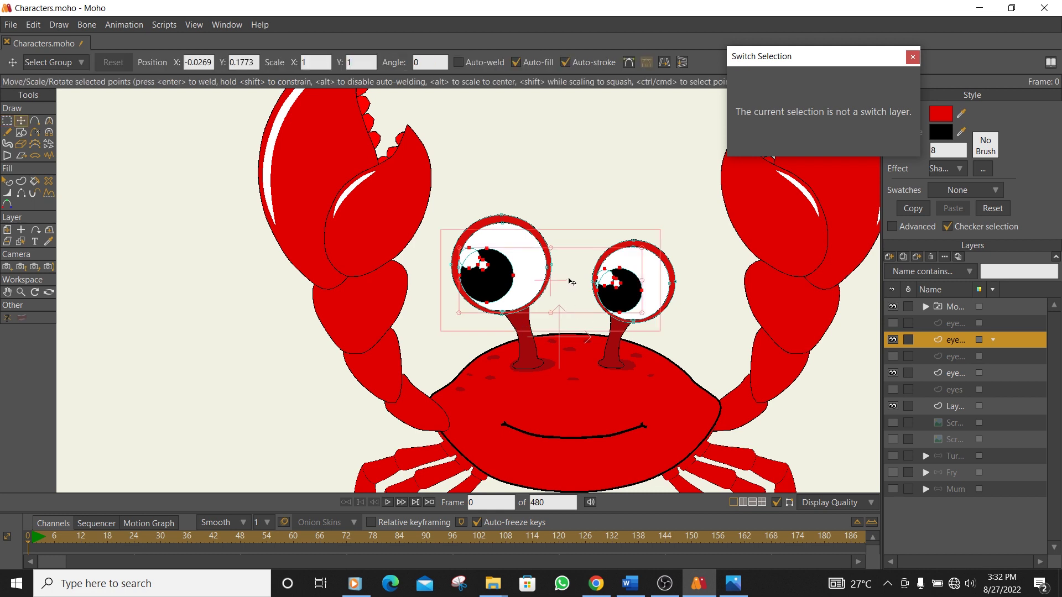
drag(572, 282, 572, 276)
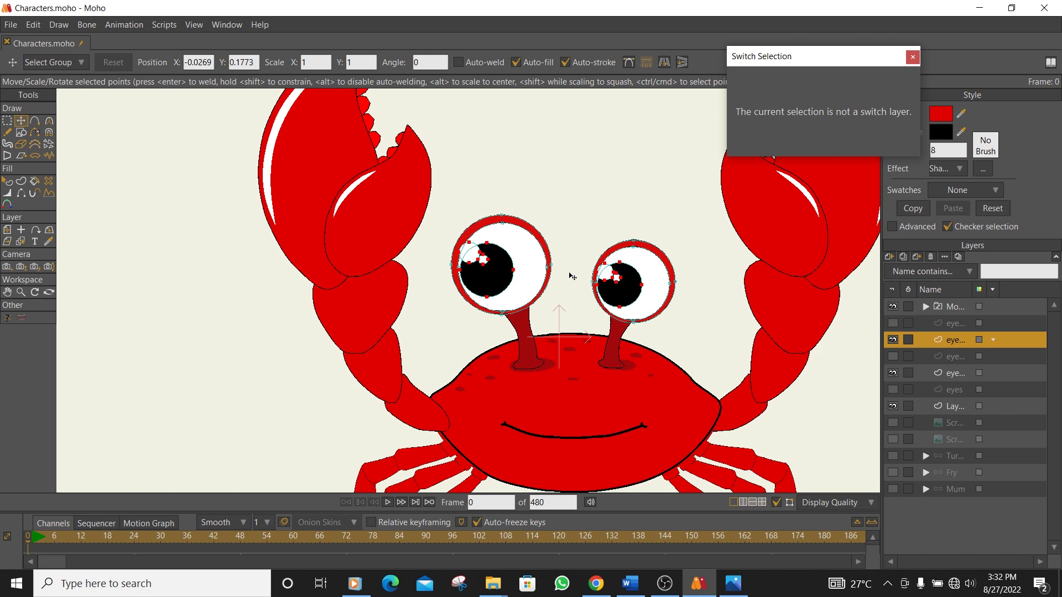
drag(572, 277, 572, 276)
scroll(450, 249, up, 4)
click(491, 249)
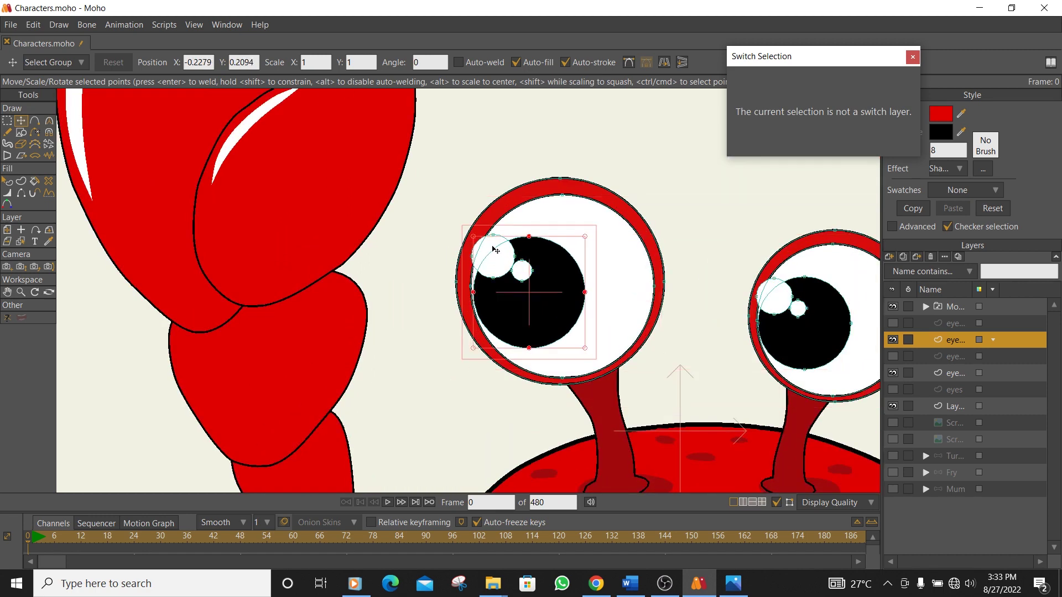
drag(491, 249, 494, 251)
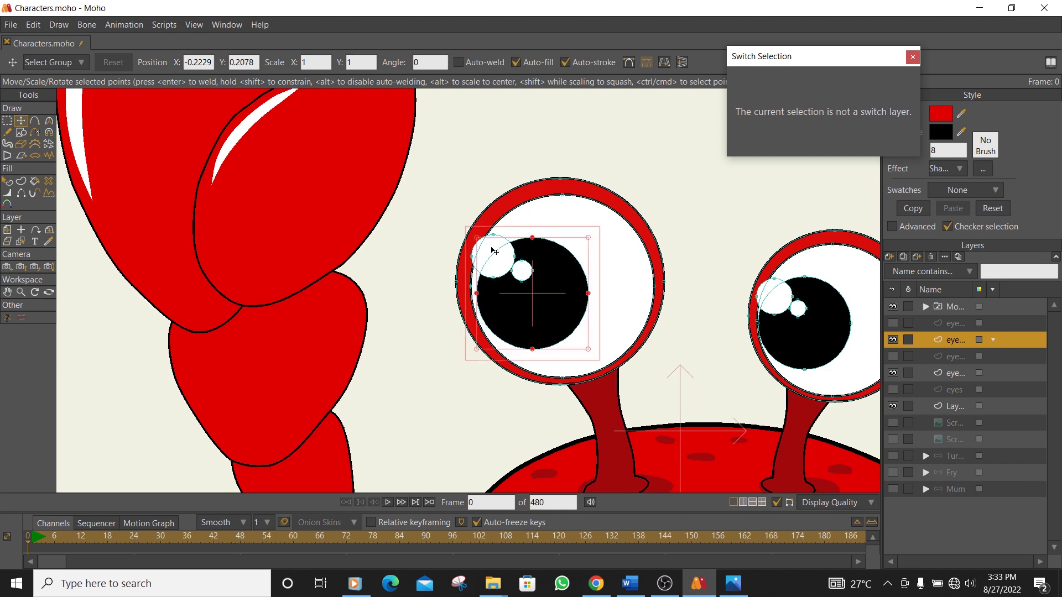
key(ctrl+z)
On the left-looking eye layer, shift each eye's large highlight inward over the pupil and nudge the smaller eye's pupil slightly up.
click(486, 242)
drag(486, 243, 492, 256)
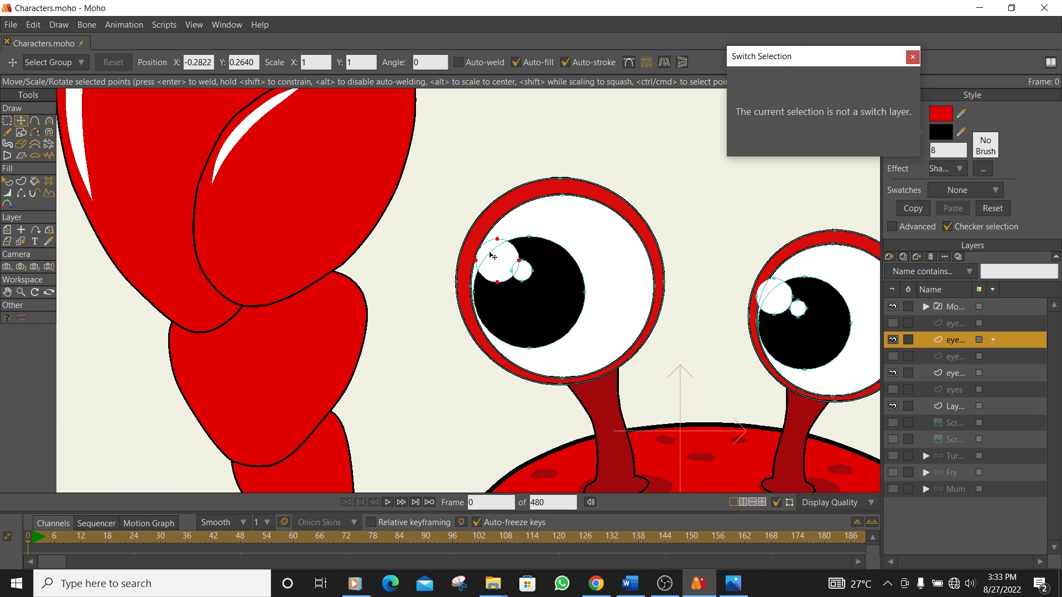
click(494, 302)
click(771, 294)
click(772, 292)
drag(772, 293, 781, 295)
click(812, 331)
drag(812, 330, 812, 327)
scroll(812, 326, down, 5)
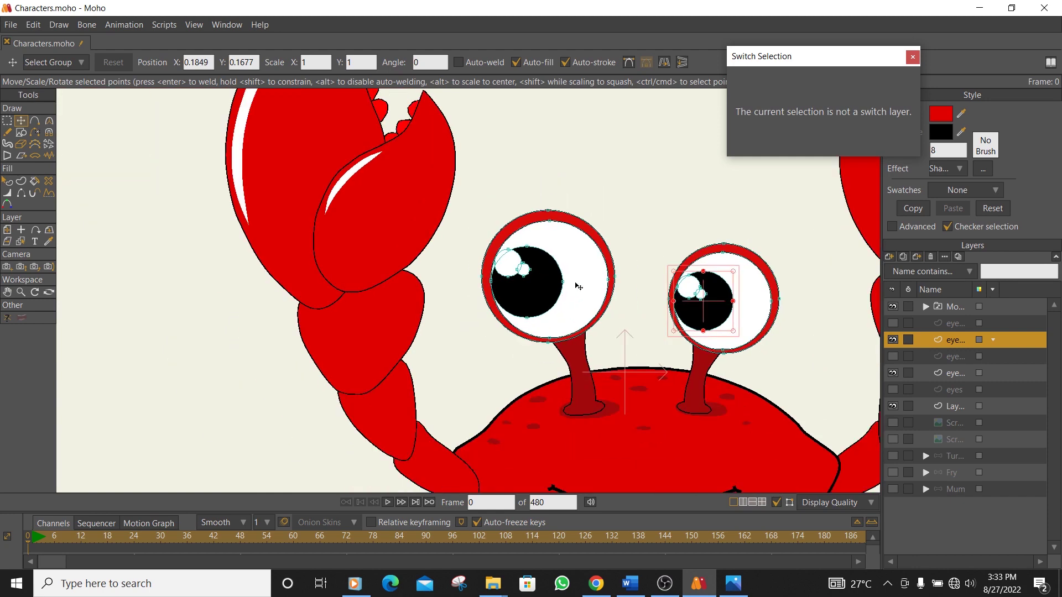
scroll(675, 308, down, 1)
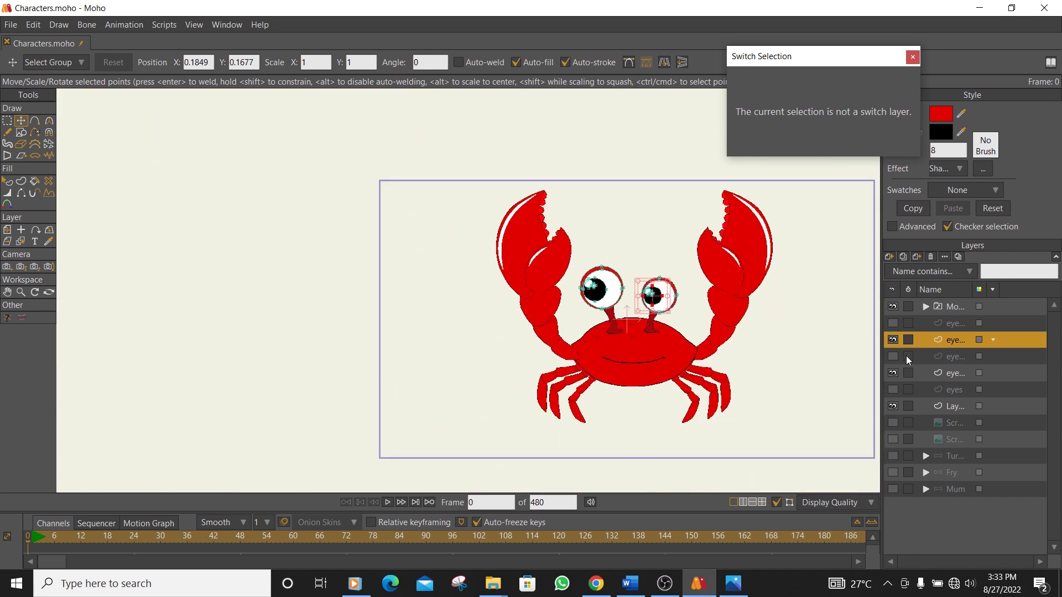
Compare the eye directions by toggling the visibility of the left-, down- and right-looking eye layers, ending on the left-looking one.
click(893, 340)
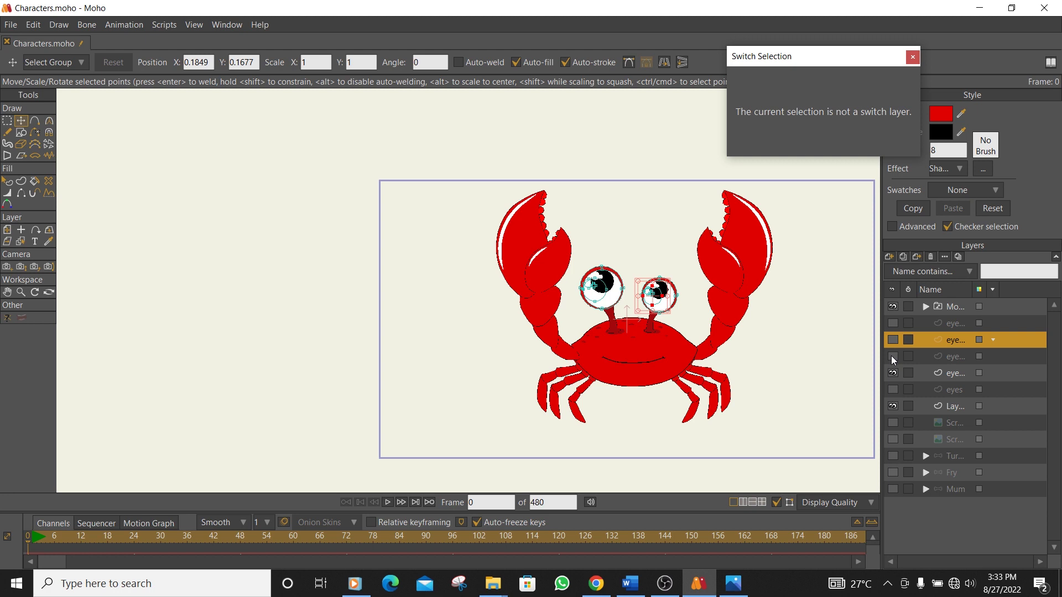
click(891, 357)
click(891, 356)
click(894, 323)
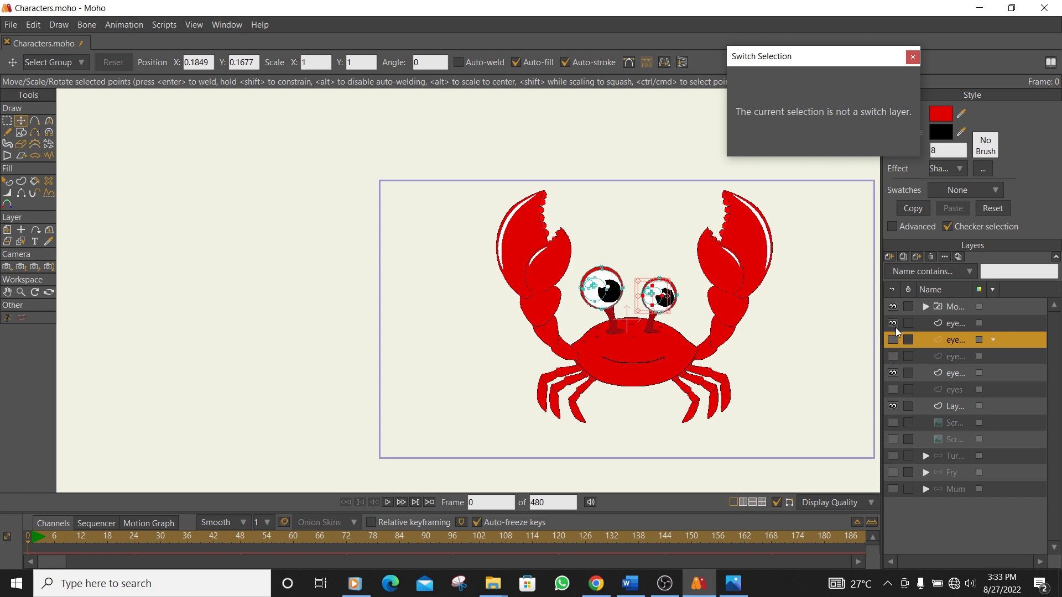
click(892, 322)
click(892, 322)
click(893, 339)
click(893, 323)
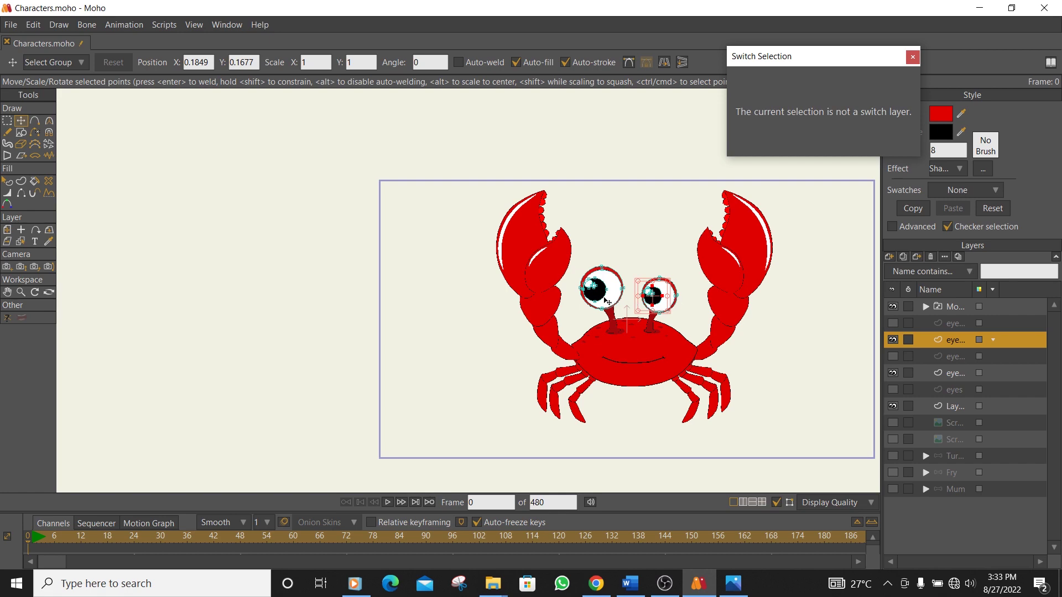
On the left-looking eye layer, select the pupils and highlights of both eyes and move them together slightly down.
scroll(607, 302, up, 5)
click(8, 121)
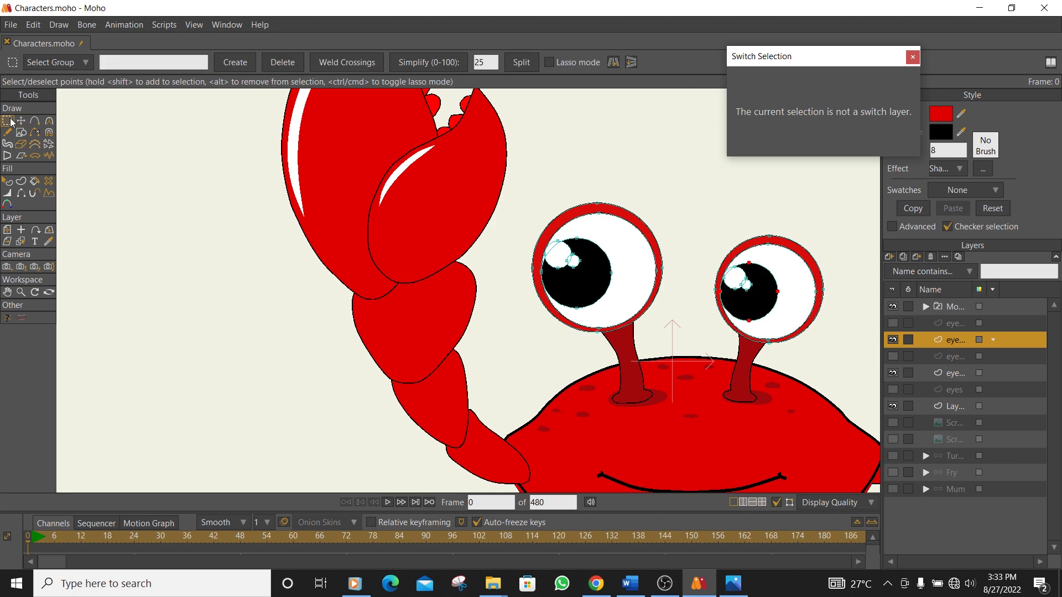
scroll(501, 280, up, 2)
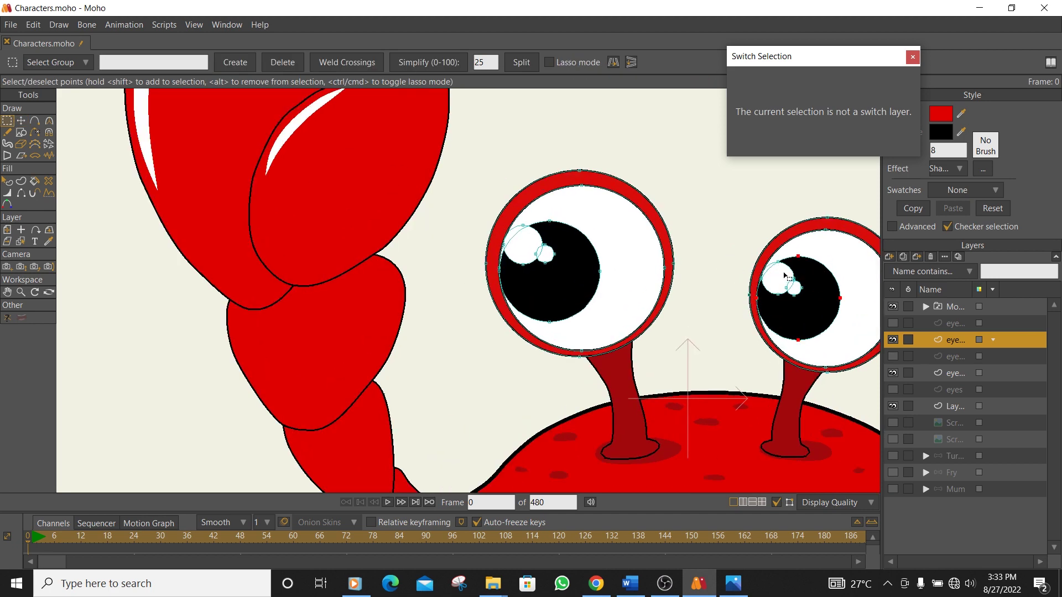
shift+click(794, 290)
shift+click(546, 256)
key(t)
drag(560, 270, 557, 277)
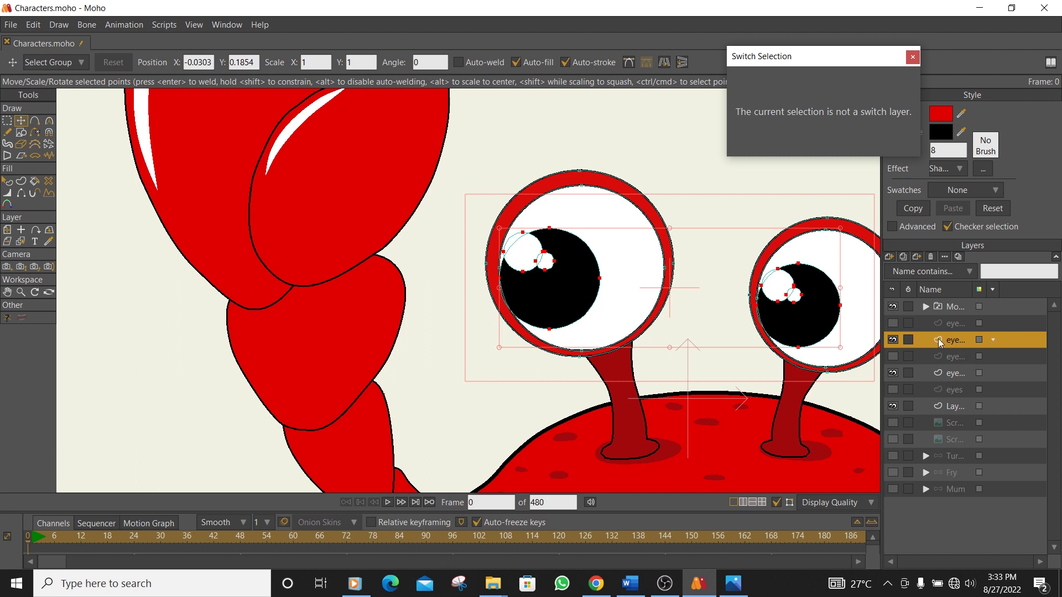
Hide the left-looking and eyes Up layers, and show and select the original eyes layer.
click(893, 340)
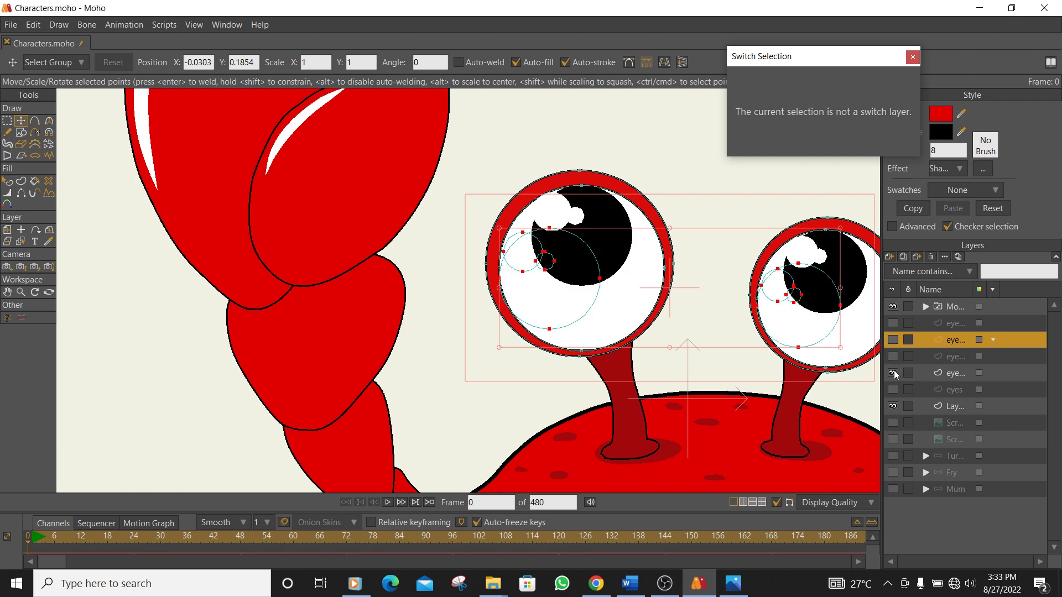
click(892, 373)
click(893, 390)
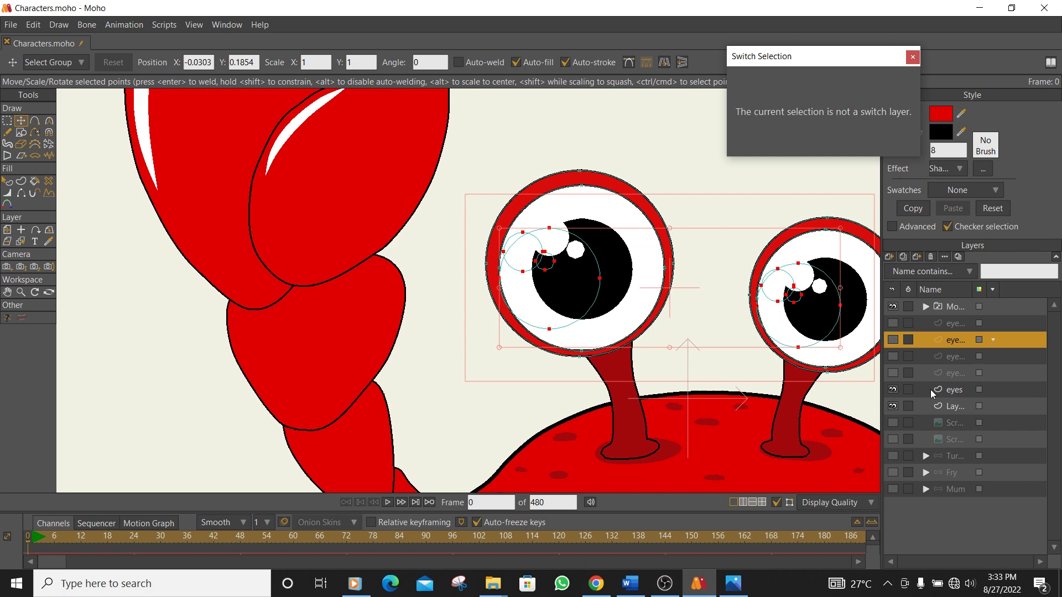
click(950, 390)
scroll(710, 339, down, 3)
drag(710, 338, 540, 304)
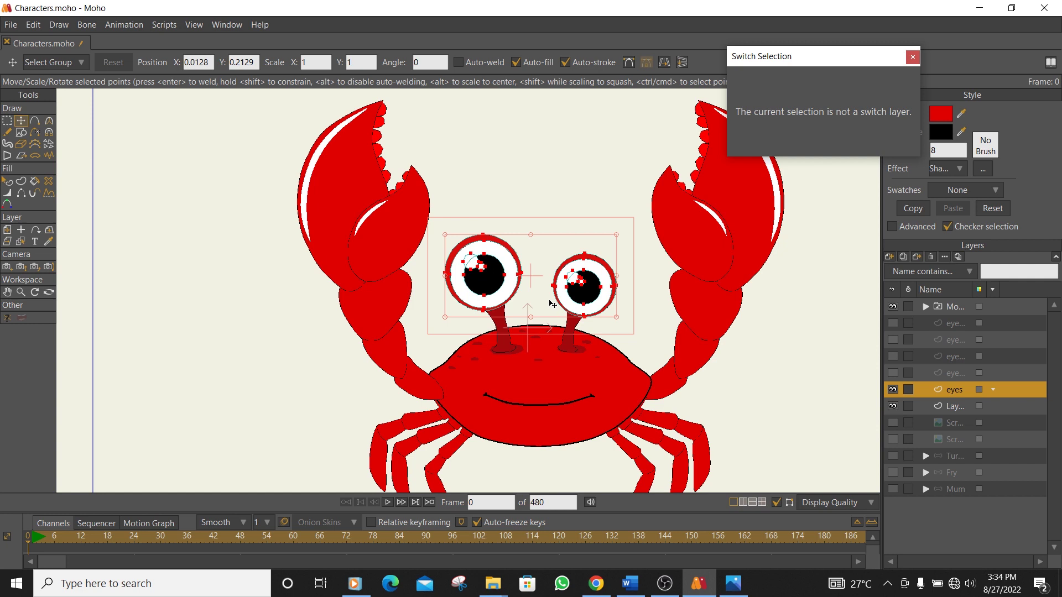
Duplicate the eyes layer, rename the copy eyes Confused, and hide the original eyes layer.
click(903, 254)
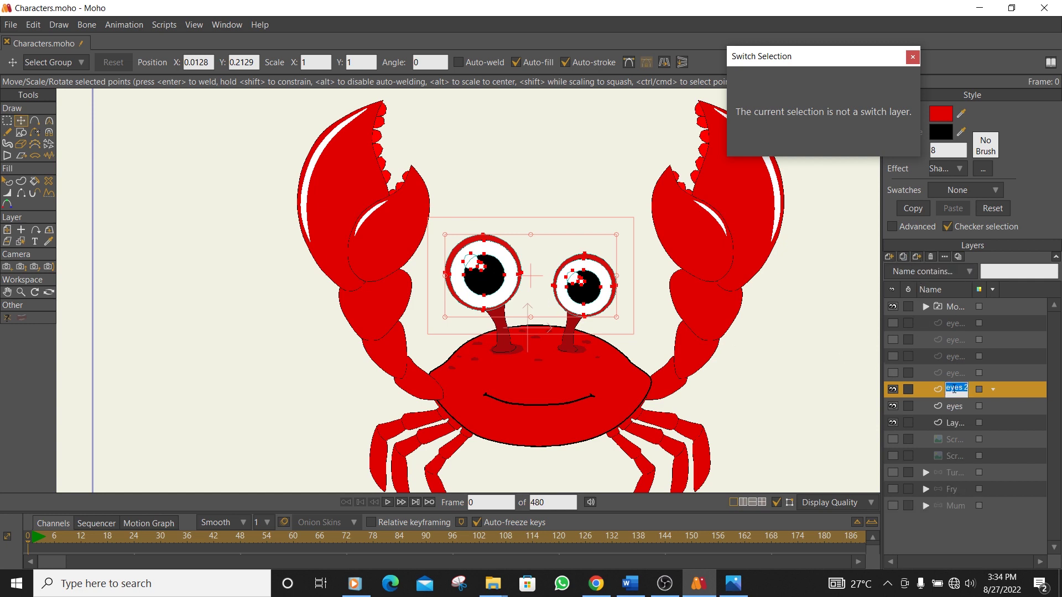
double_click(967, 388)
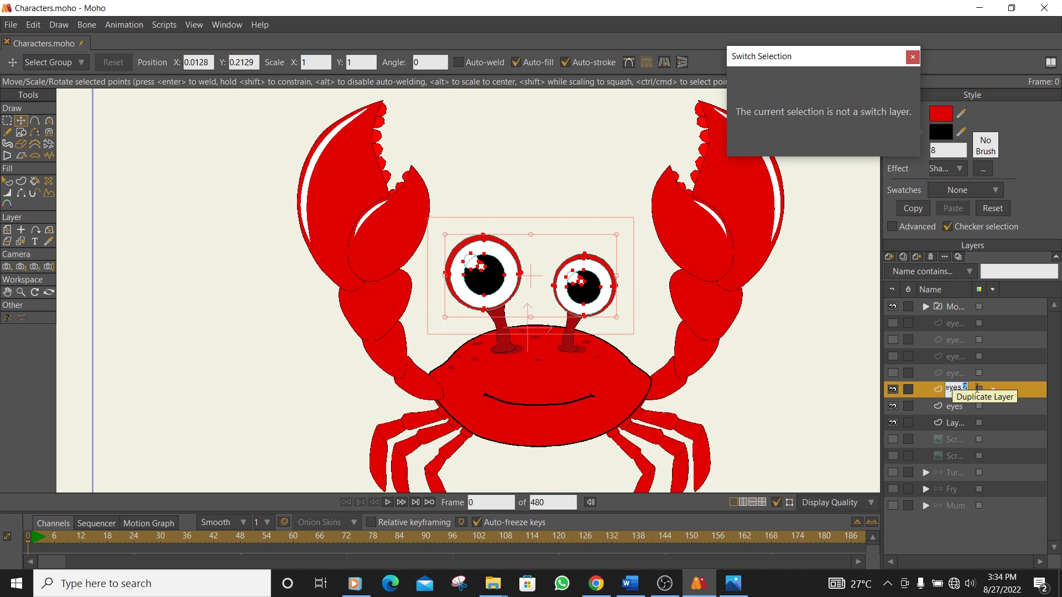
text(C)
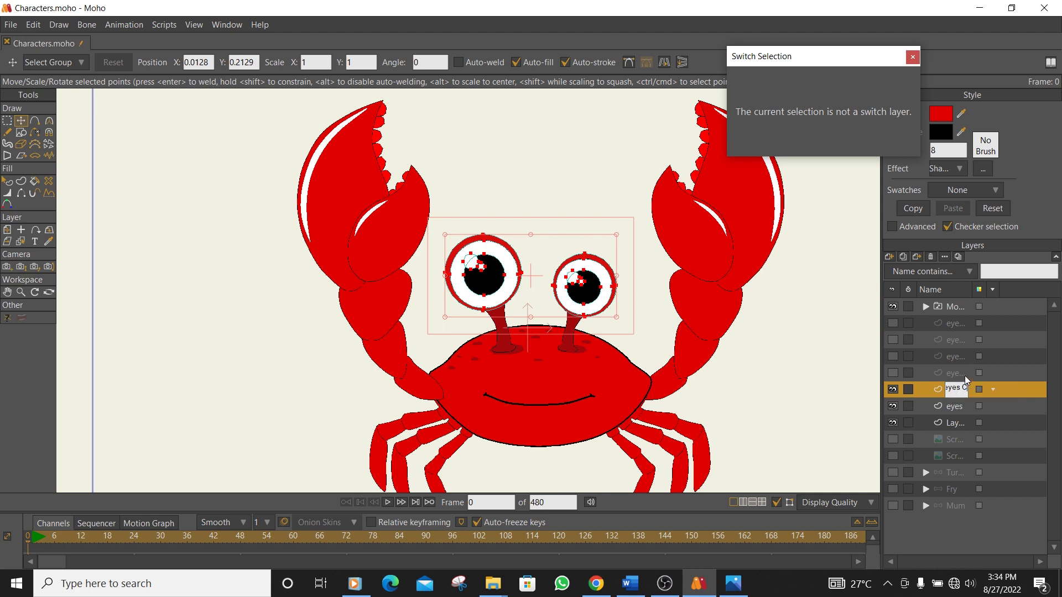
text(onf)
text(u)
text(sed)
click(893, 406)
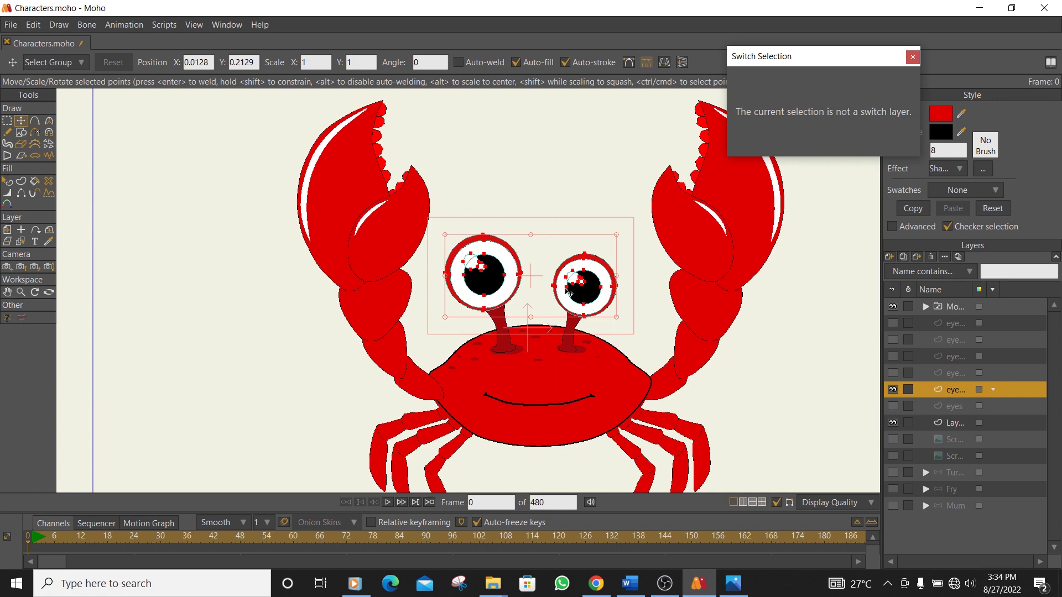
On the eyes Confused layer, move the larger eye's pupil and highlights horizontally toward the smaller eye, to about X -0.12.
click(7, 120)
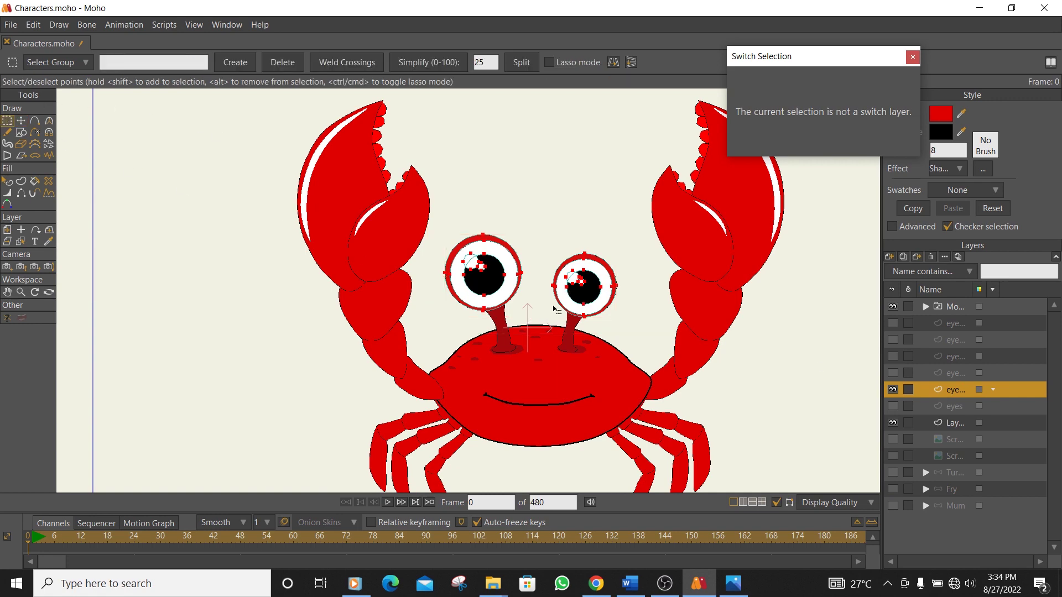
scroll(555, 309, up, 3)
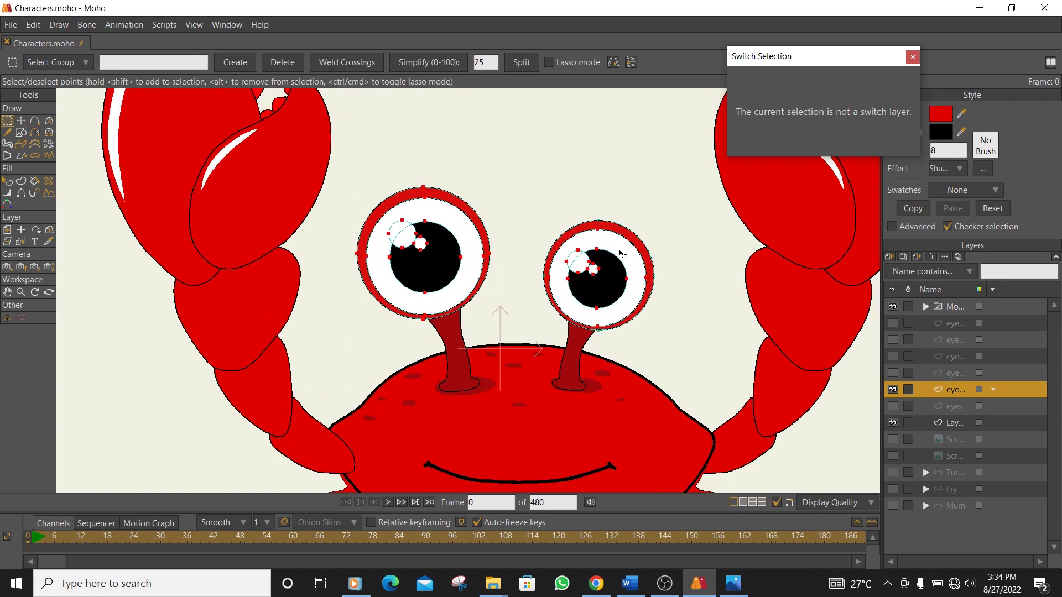
click(418, 209)
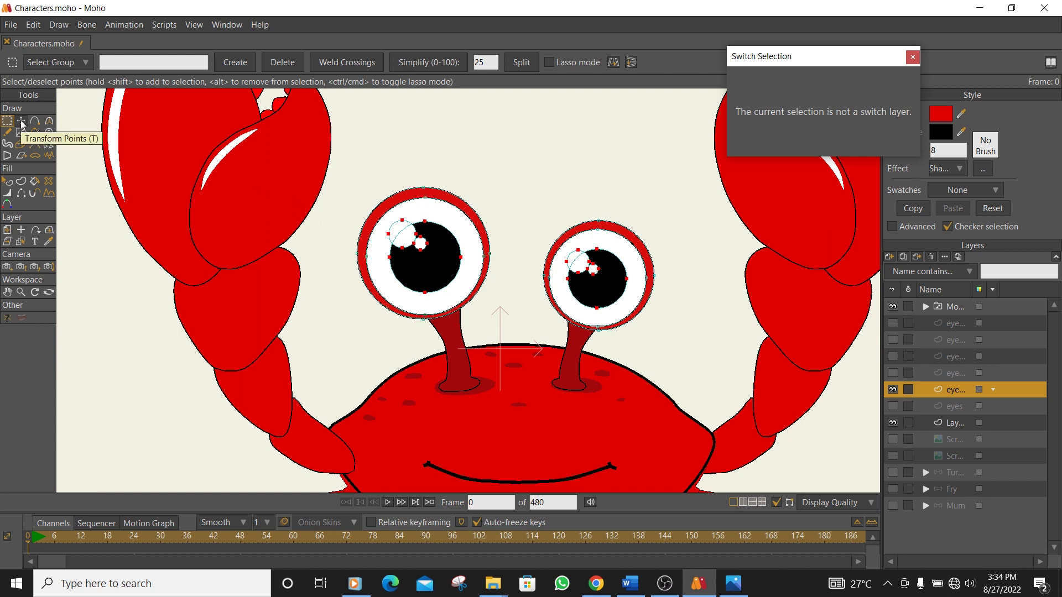
drag(696, 209, 491, 323)
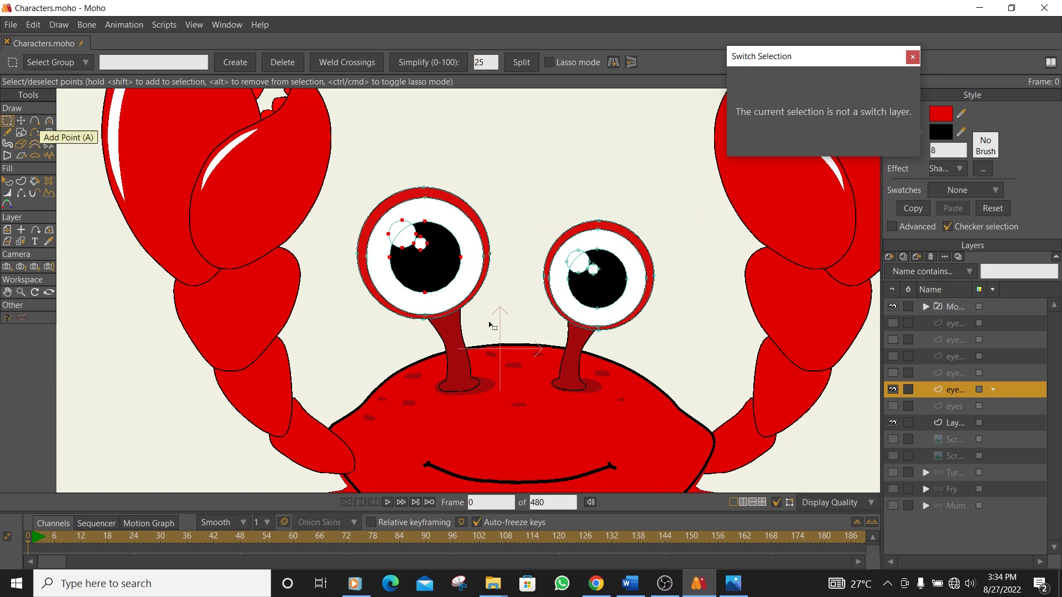
key(t)
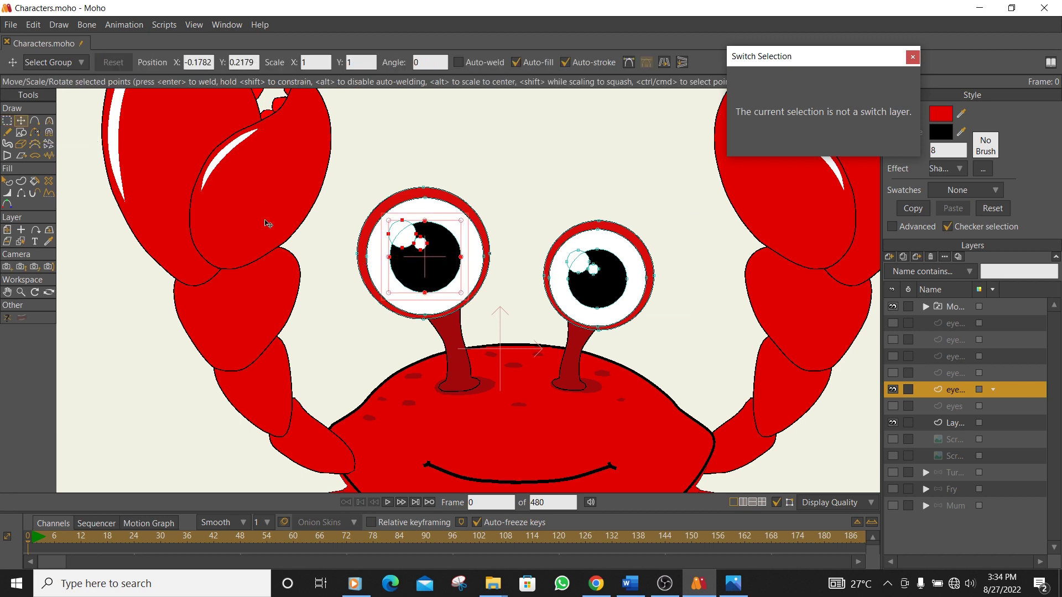
drag(418, 263, 445, 259)
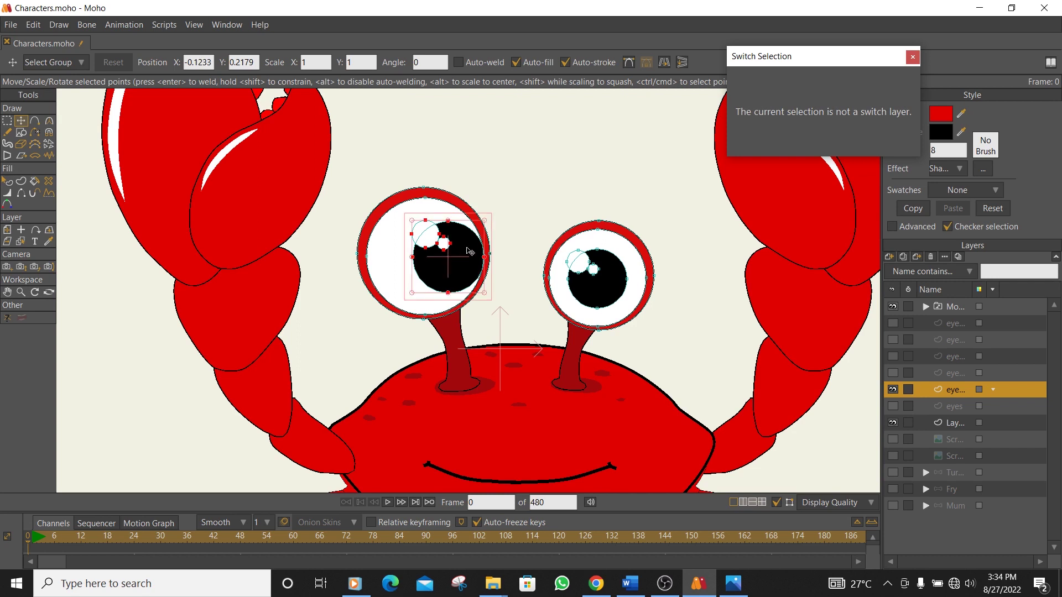
On the eyes Confused layer, move the smaller eye's pupil and highlights horizontally toward the larger eye, to about X 0.19.
click(11, 120)
drag(542, 215, 636, 288)
drag(632, 247, 563, 314)
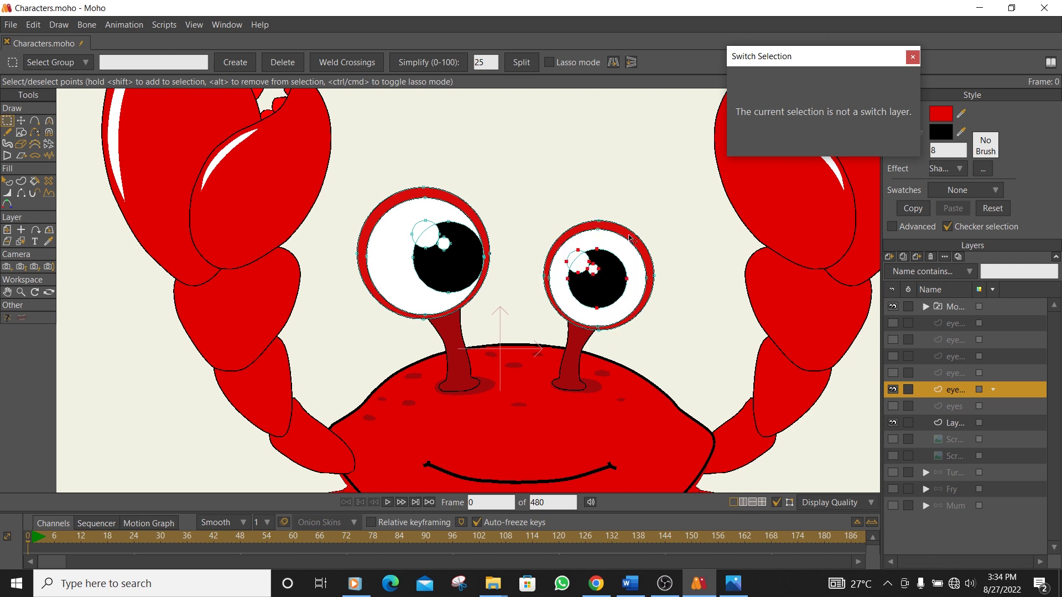
key(t)
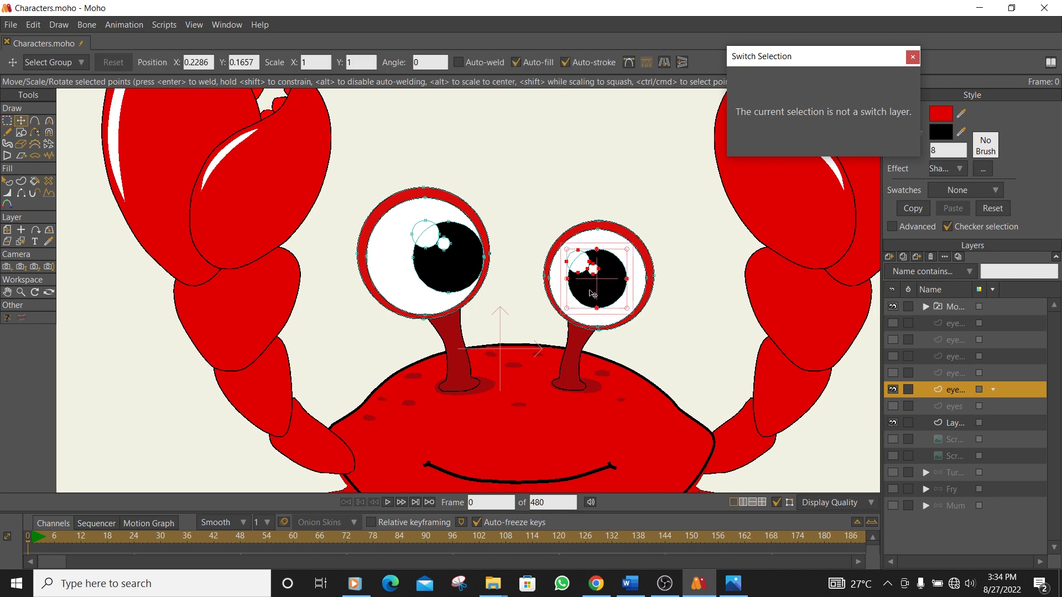
key(Left)
key(Left)
key(Left)
key(Left)
key(Left)
key(Left)
key(Left)
key(Left)
key(Left)
key(Left)
key(Left)
key(Left)
key(Left)
key(Left)
key(Left)
key(Left)
key(Left)
key(Left)
key(Left)
key(Left)
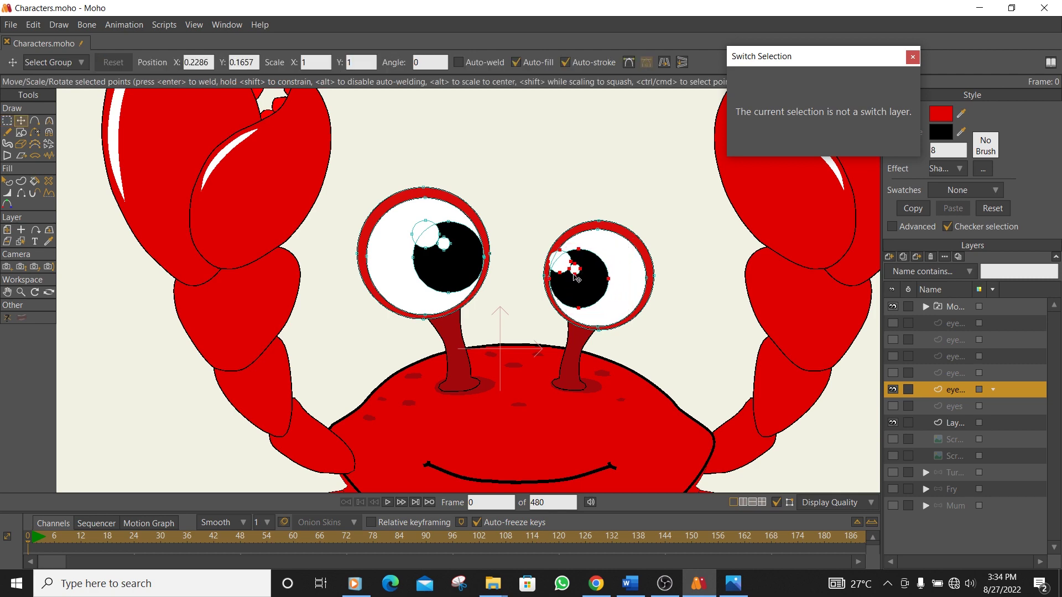
scroll(603, 272, down, 5)
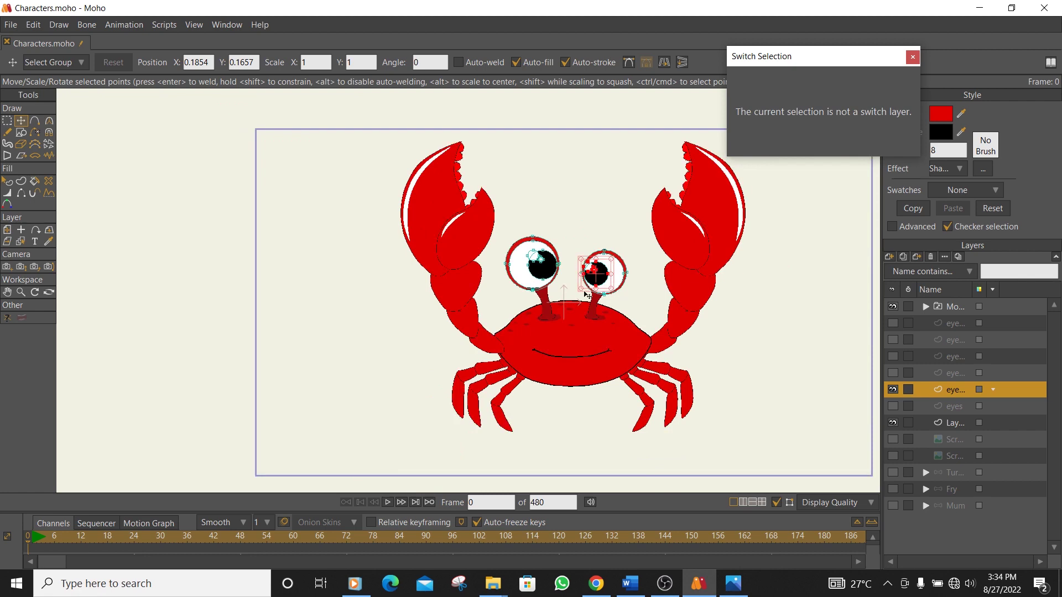
scroll(561, 286, up, 6)
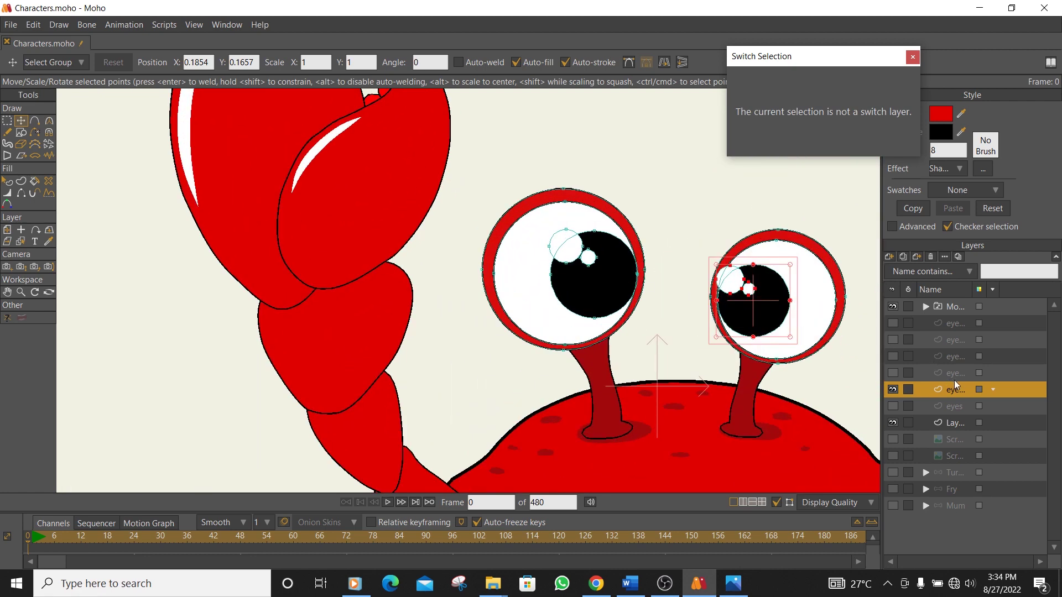
Hide the eyes Confused layer, and show and select the original eyes layer.
click(894, 389)
click(897, 404)
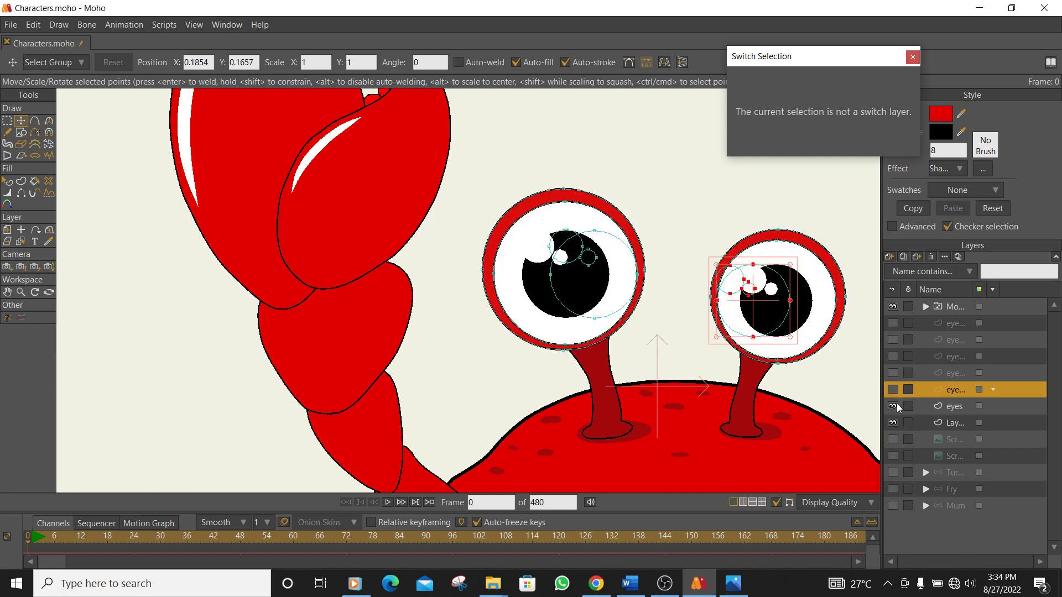
click(951, 407)
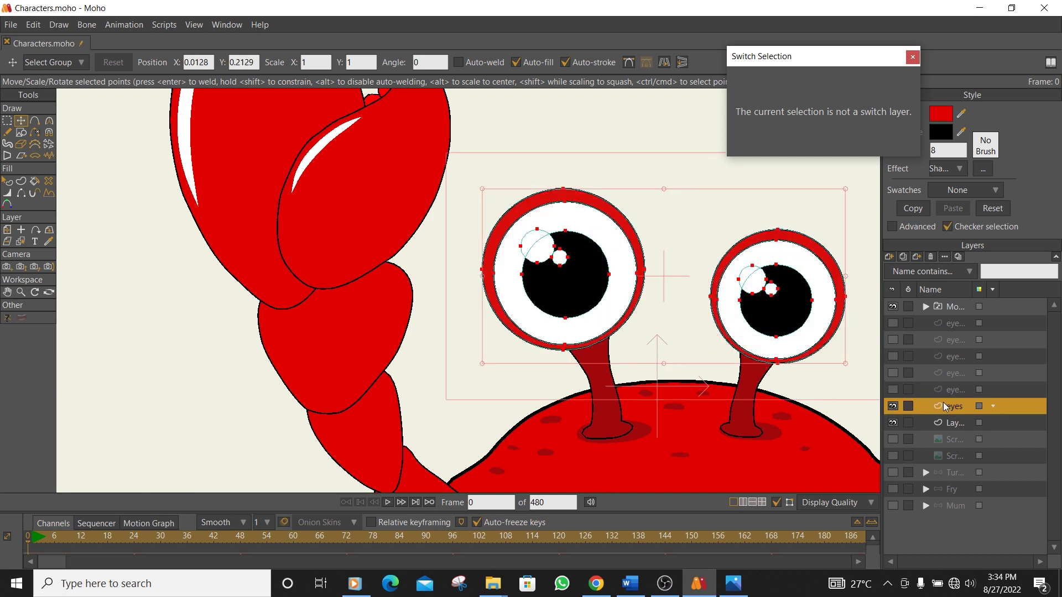
Duplicate the eyes layer, rename the copy eyes Blink, and hide the original eyes layer.
click(906, 257)
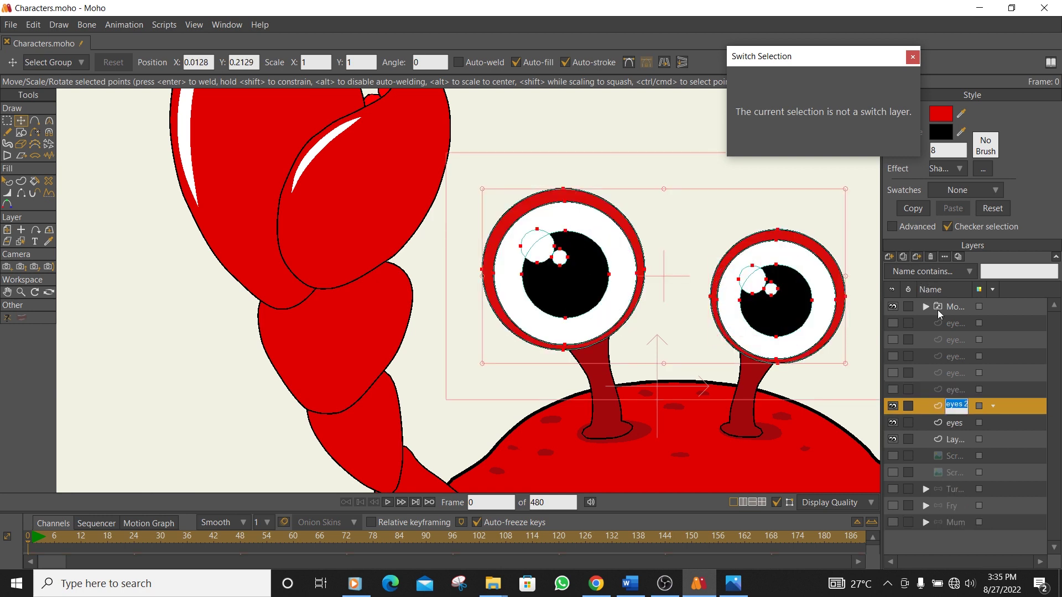
double_click(962, 405)
text(Blink)
key(Return)
click(893, 423)
On the eyes Blink layer, delete the larger eye's pupil and both of its highlights.
click(7, 120)
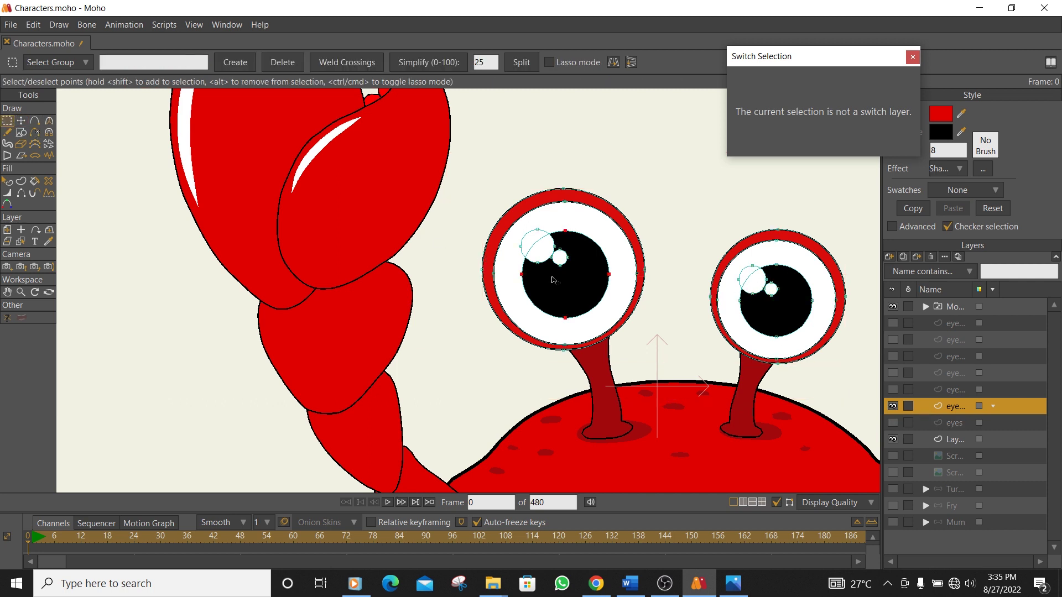
key(Delete)
click(550, 259)
key(Delete)
click(562, 255)
key(Delete)
On the eyes Blink layer, delete the smaller eye's pupil and both of its highlights.
click(781, 304)
key(Delete)
click(772, 292)
key(Delete)
click(760, 290)
key(Delete)
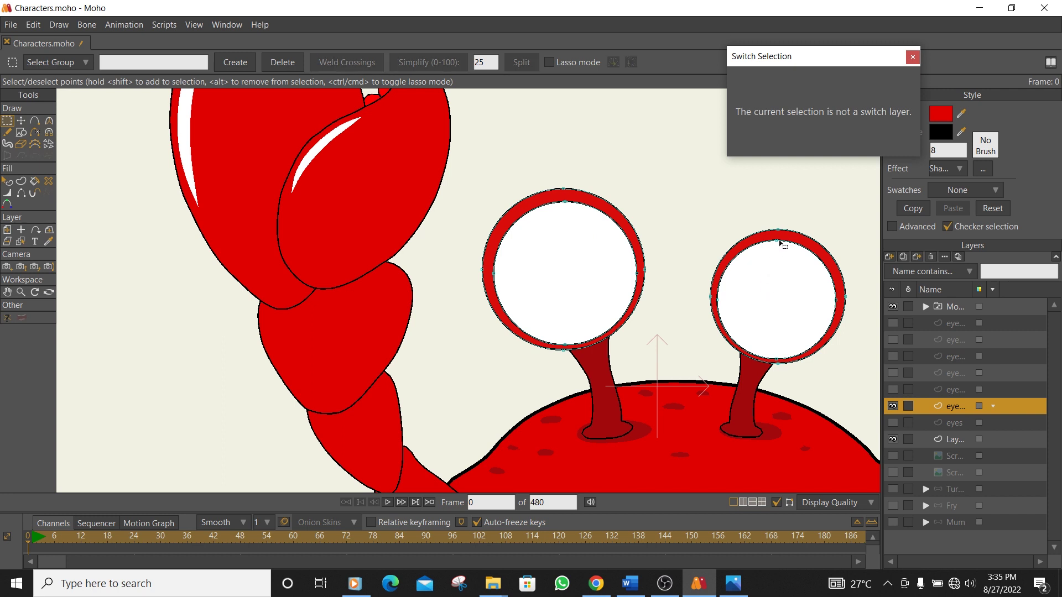
key(t)
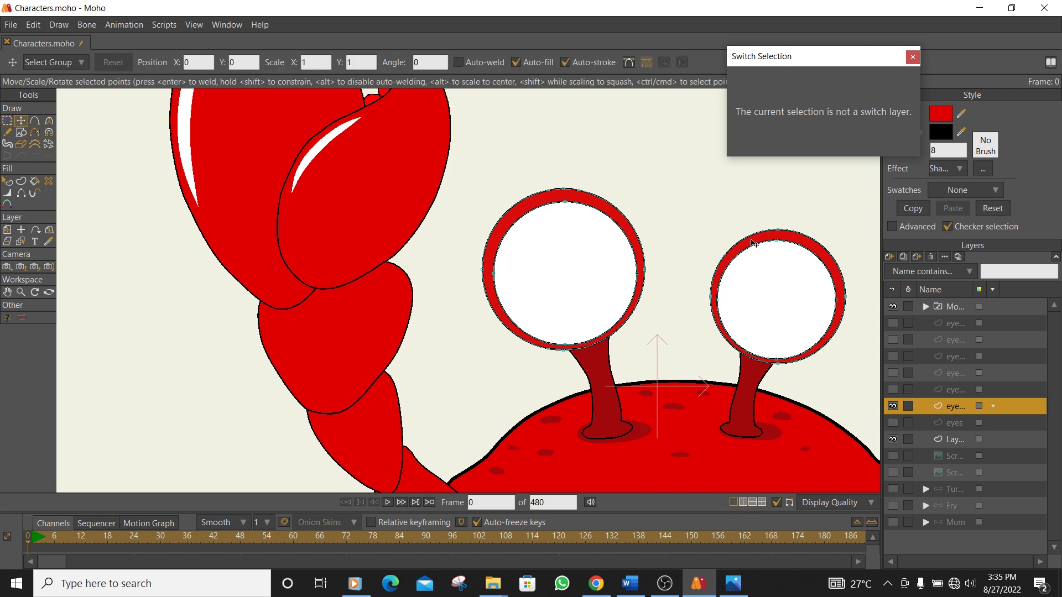